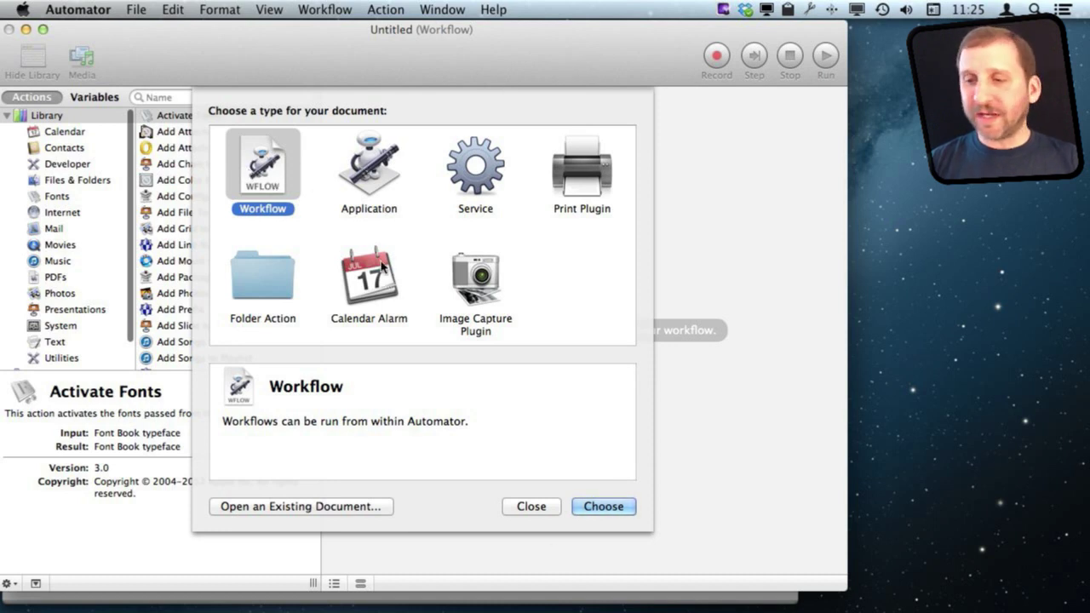
Step: Choose Workflow as the document type to start a blank Untitled workflow
left_click(604, 507)
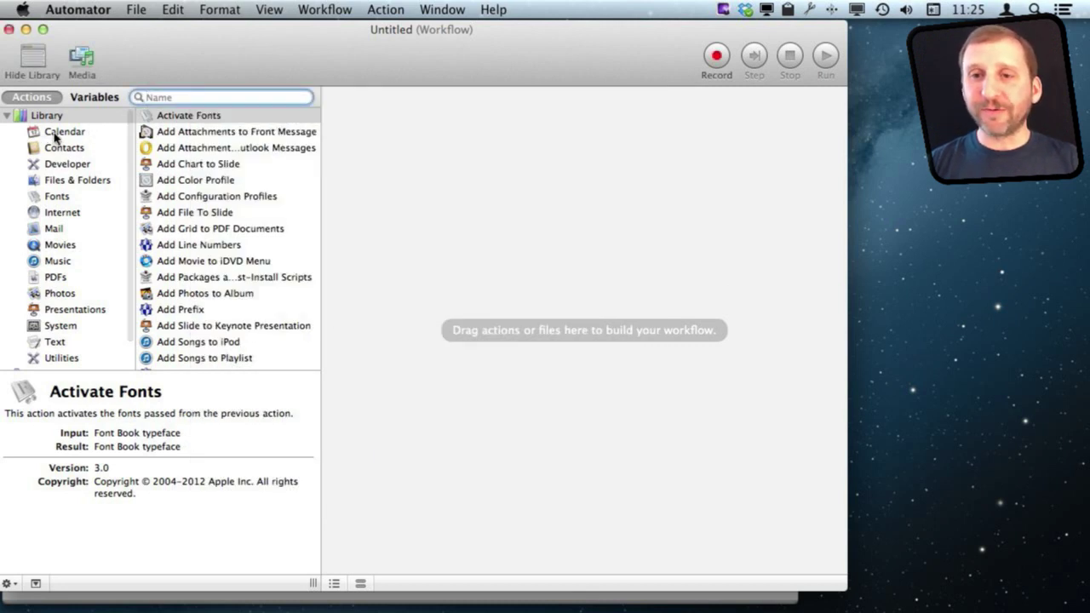
Step: Add a Find Calendar Items action matching events whose start date is this week
left_click(55, 134)
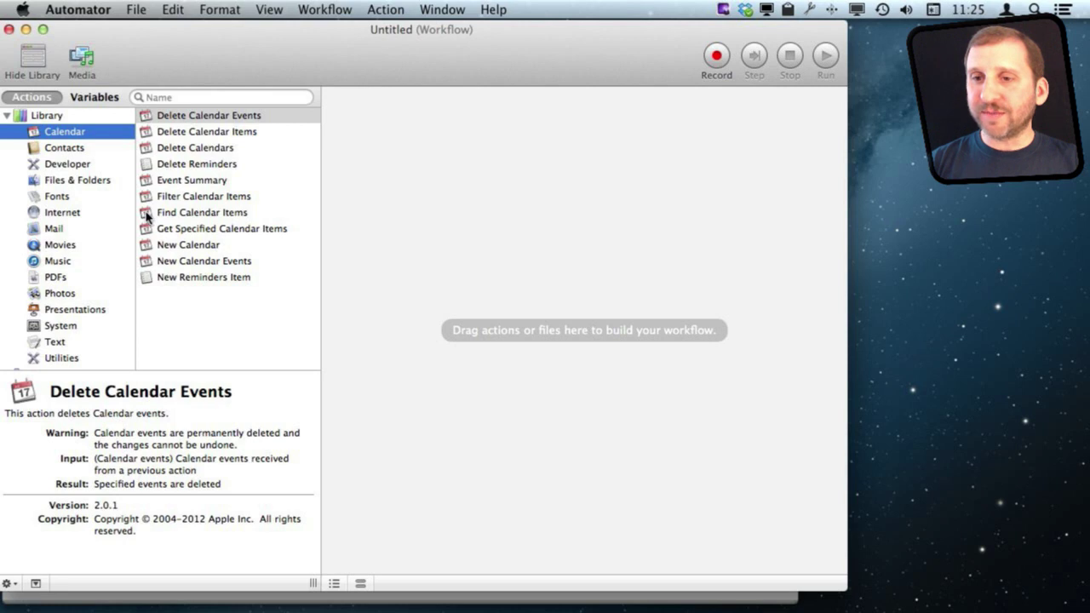
left_click_drag(146, 217, 449, 143)
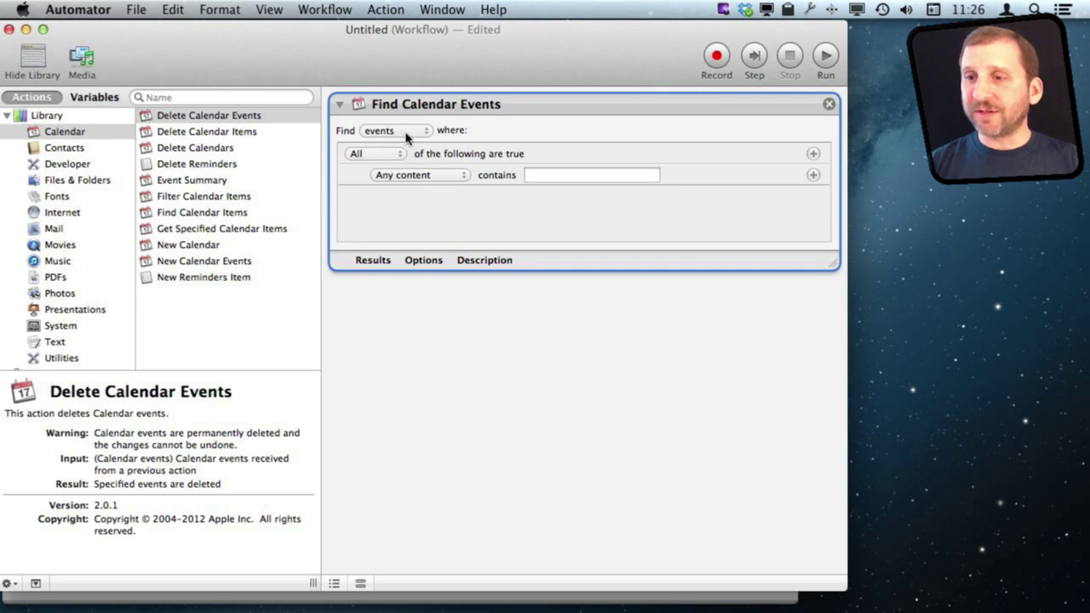
left_click(418, 178)
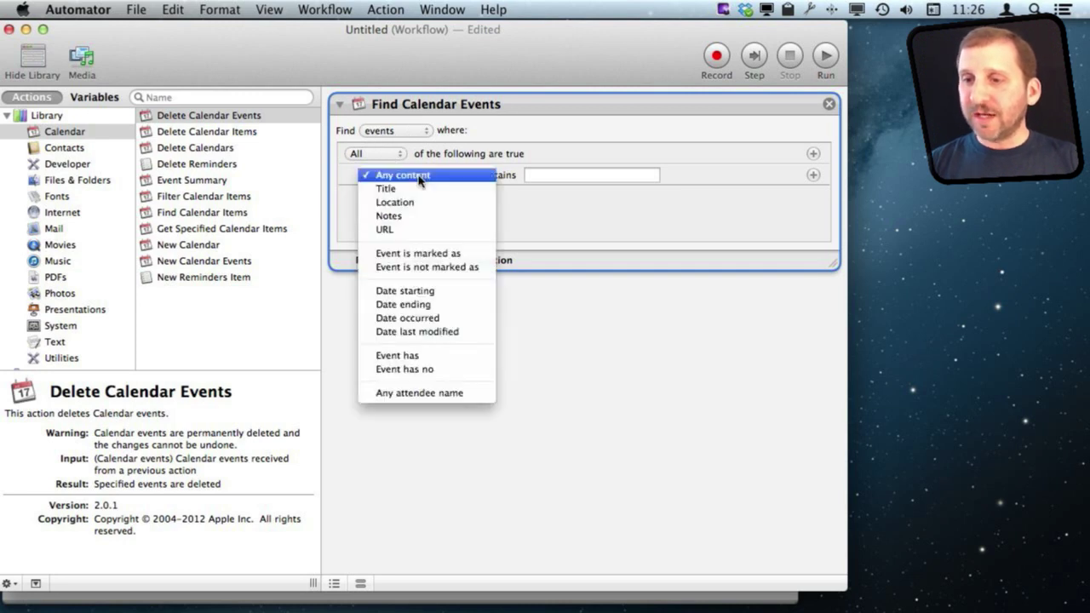
left_click(426, 292)
left_click(521, 178)
left_click(523, 190)
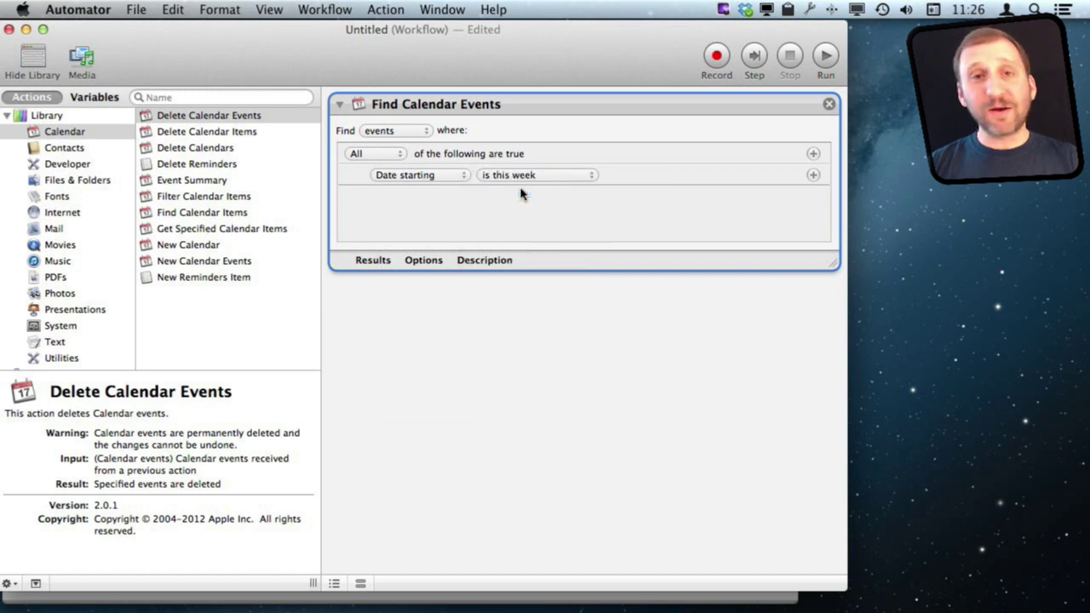
Step: Test-run the workflow and check that the search returns three events
left_click(372, 264)
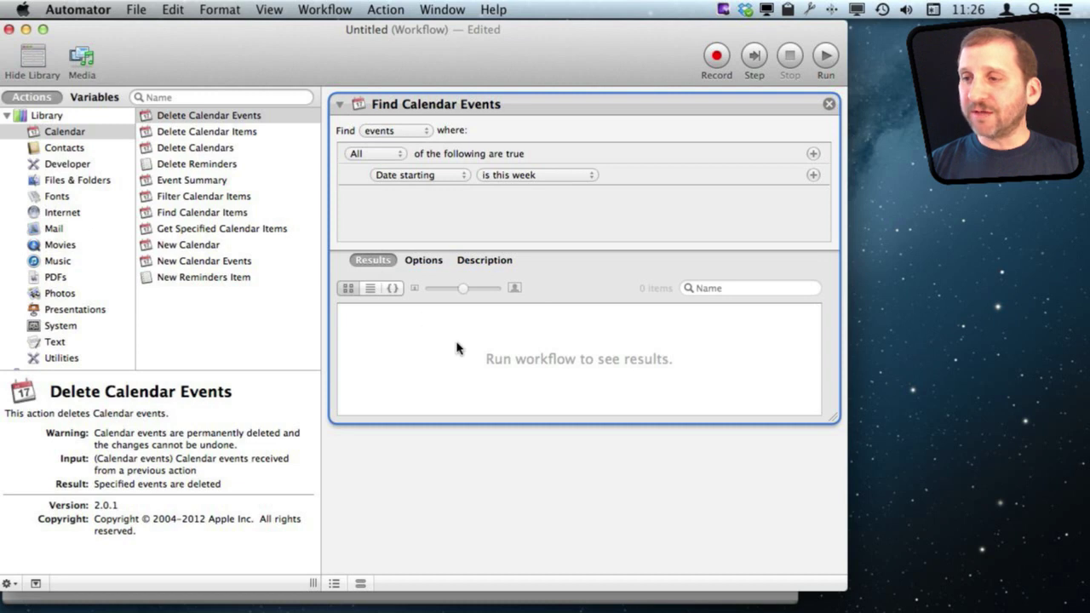
left_click(823, 60)
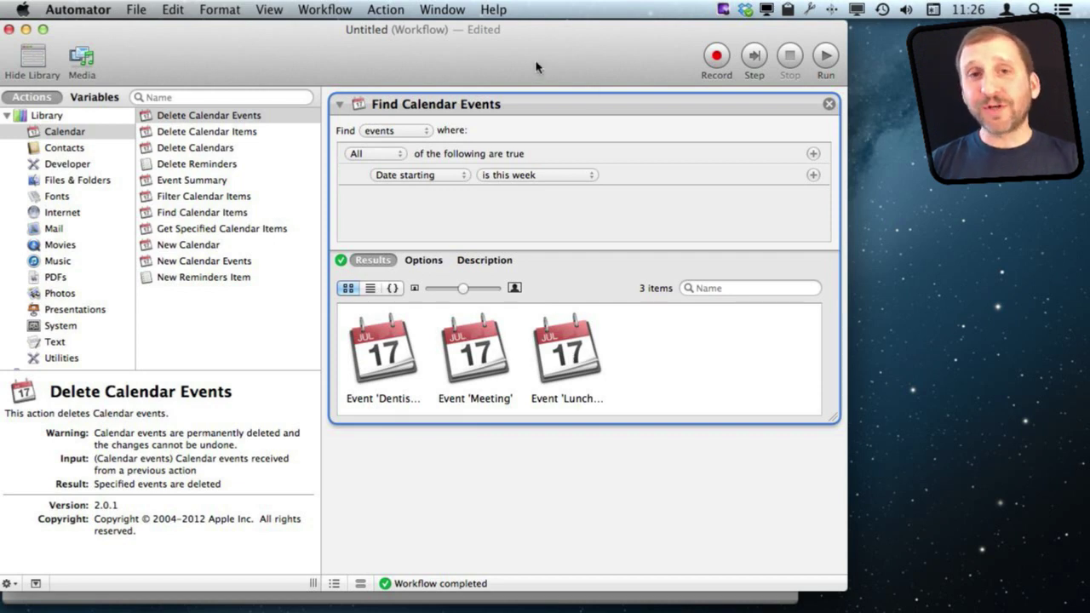
left_click(373, 261)
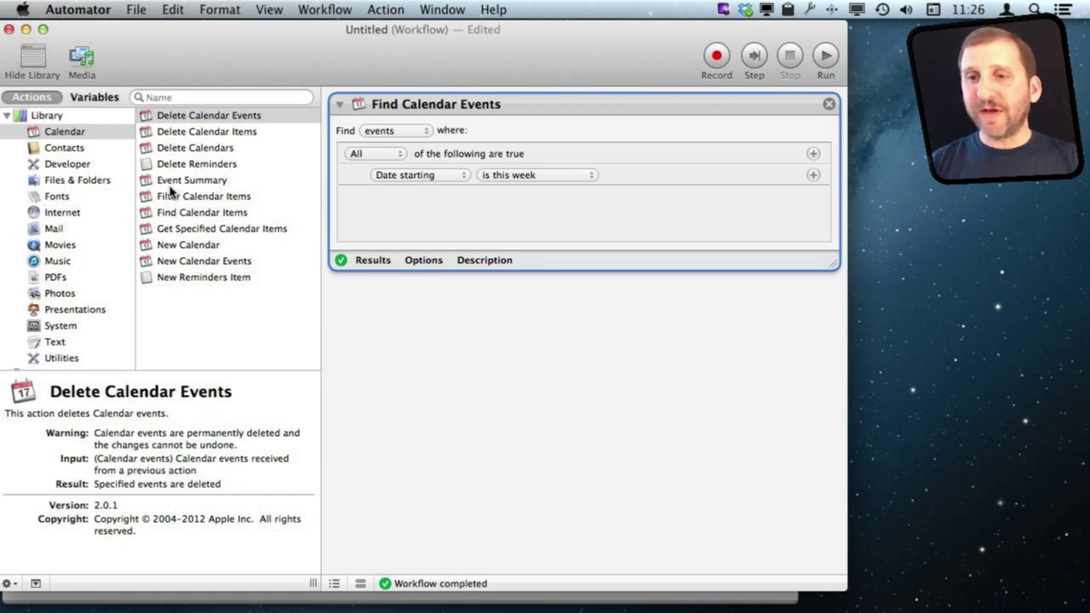
left_click(172, 181)
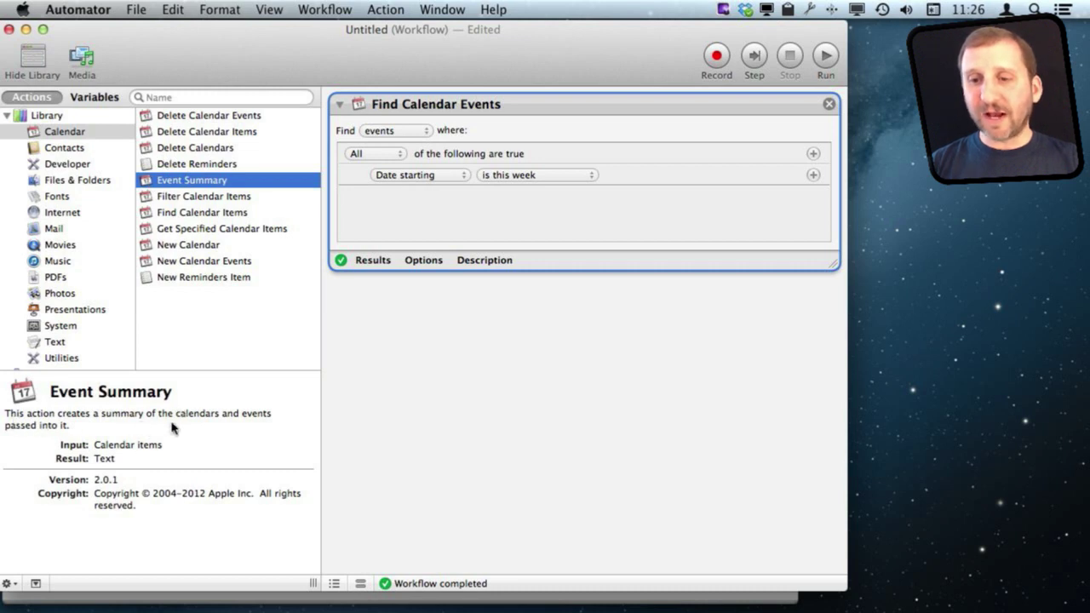
Step: Add Event Summary after the search, run it, and review the three-event text summary
left_click_drag(183, 180, 475, 345)
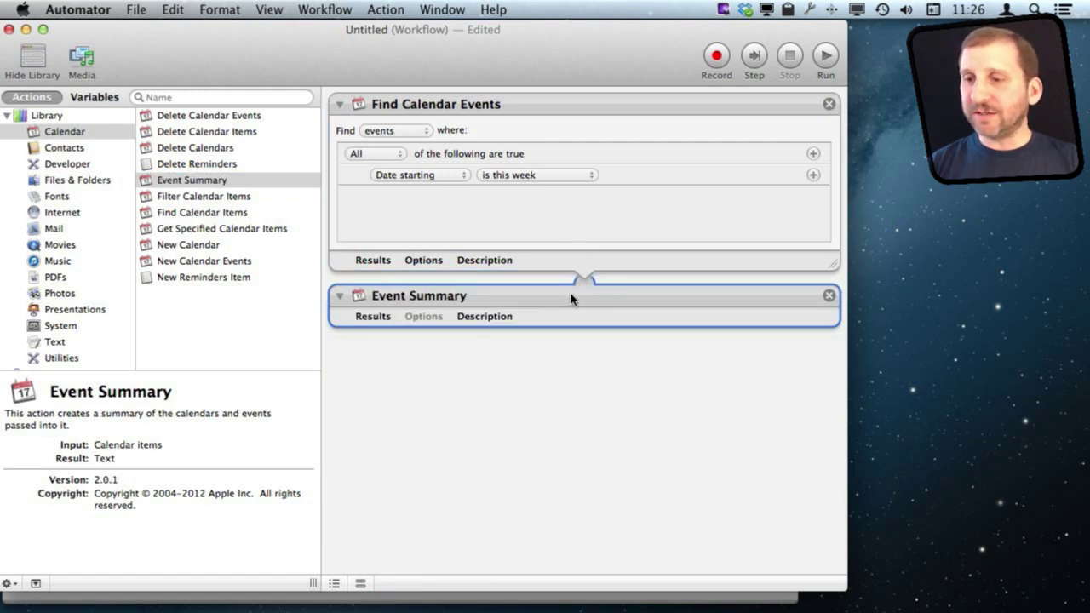
left_click(378, 320)
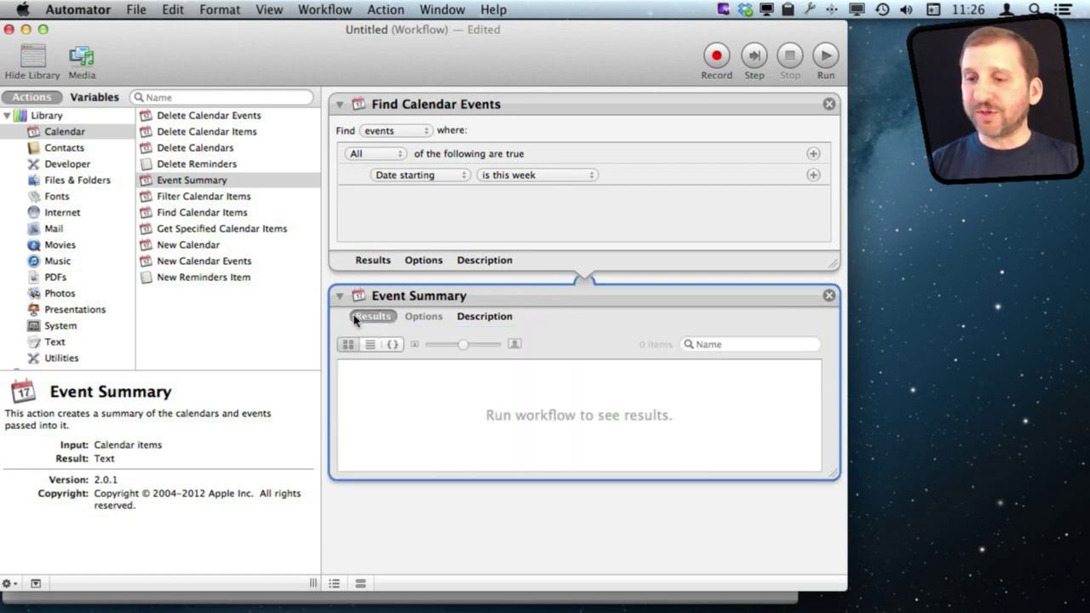
left_click(824, 57)
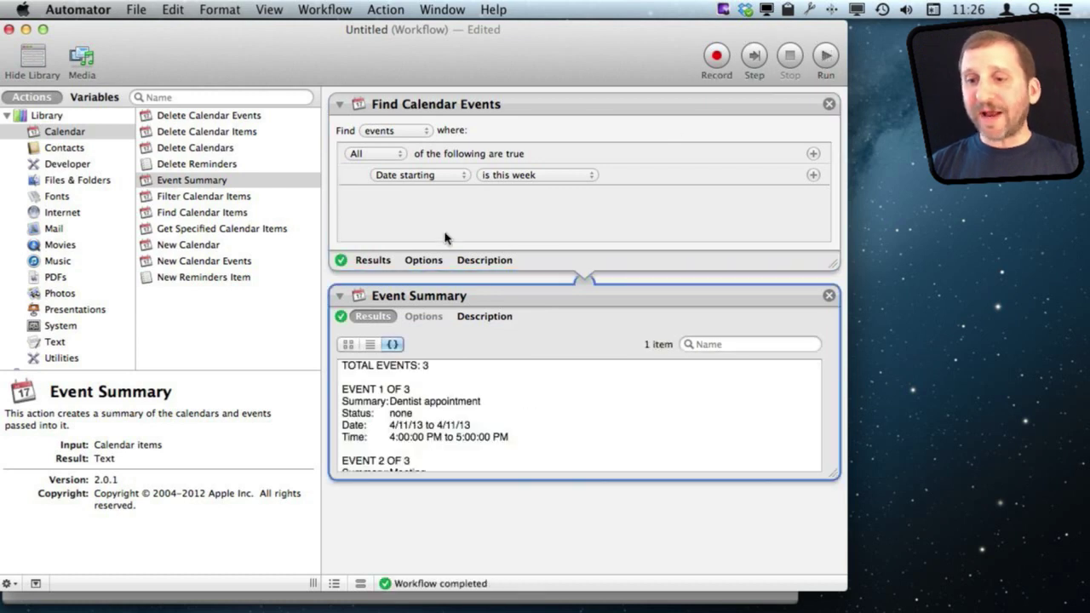
scroll(377, 392, "down", 5)
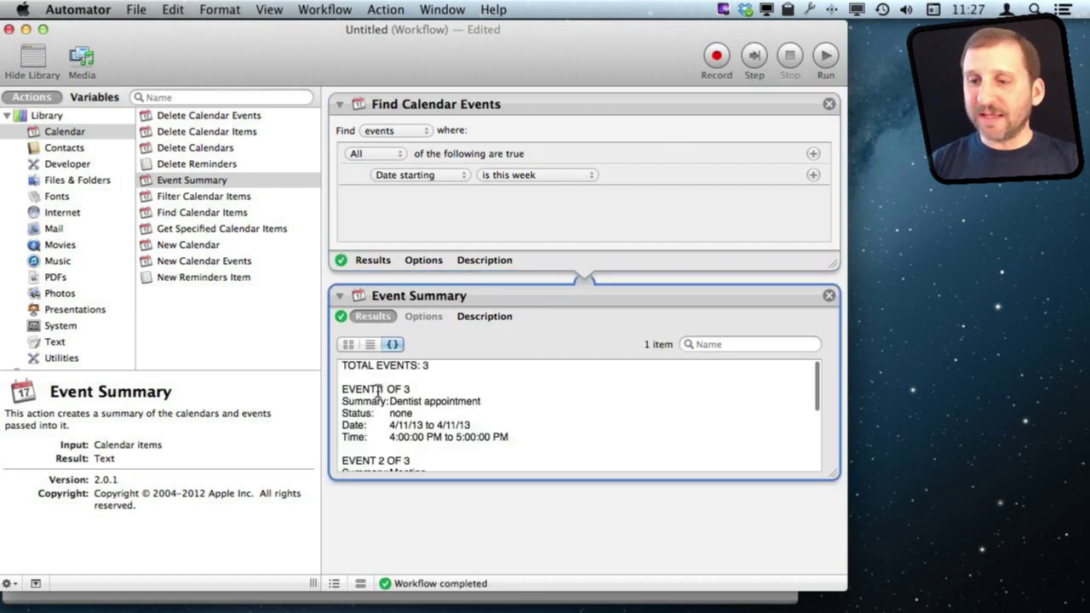
scroll(377, 392, "down", 2)
scroll(377, 392, "up", 8)
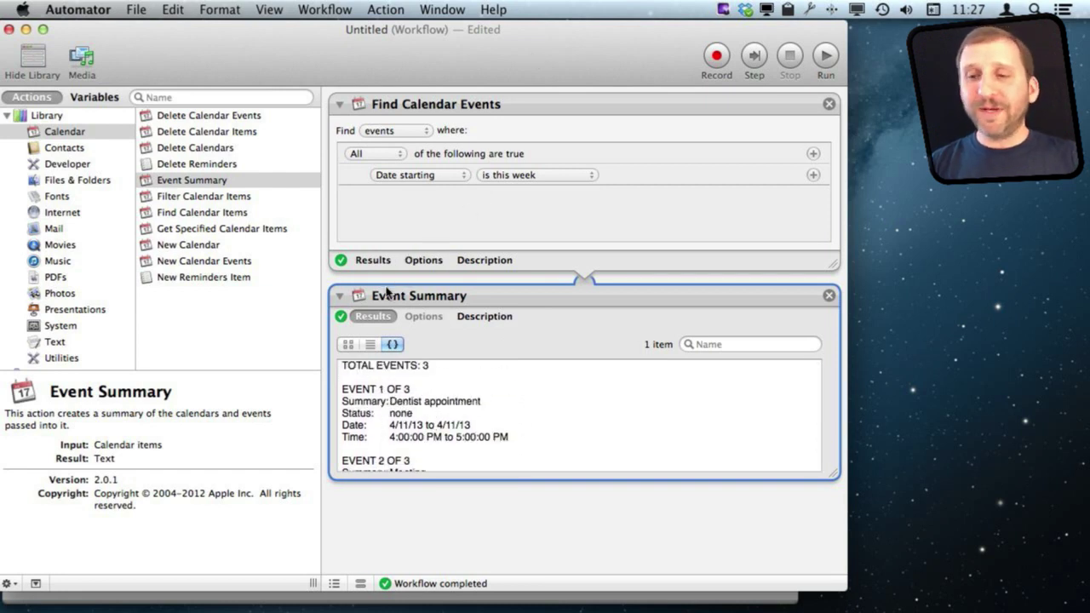
left_click(339, 296)
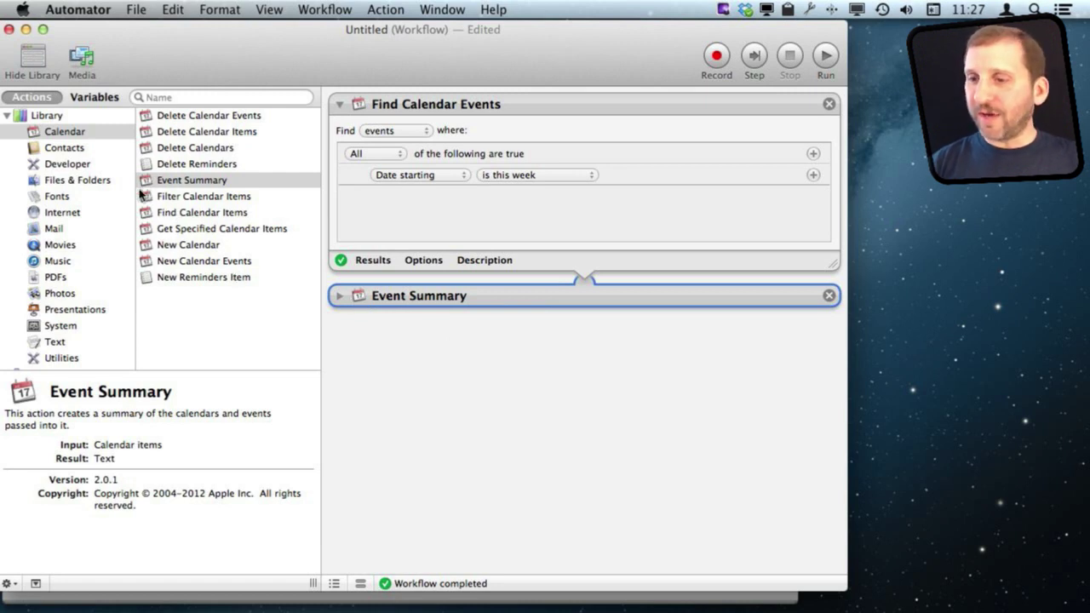
Step: Add a Speak Text action with the Victoria voice after Event Summary and run it
left_click(38, 117)
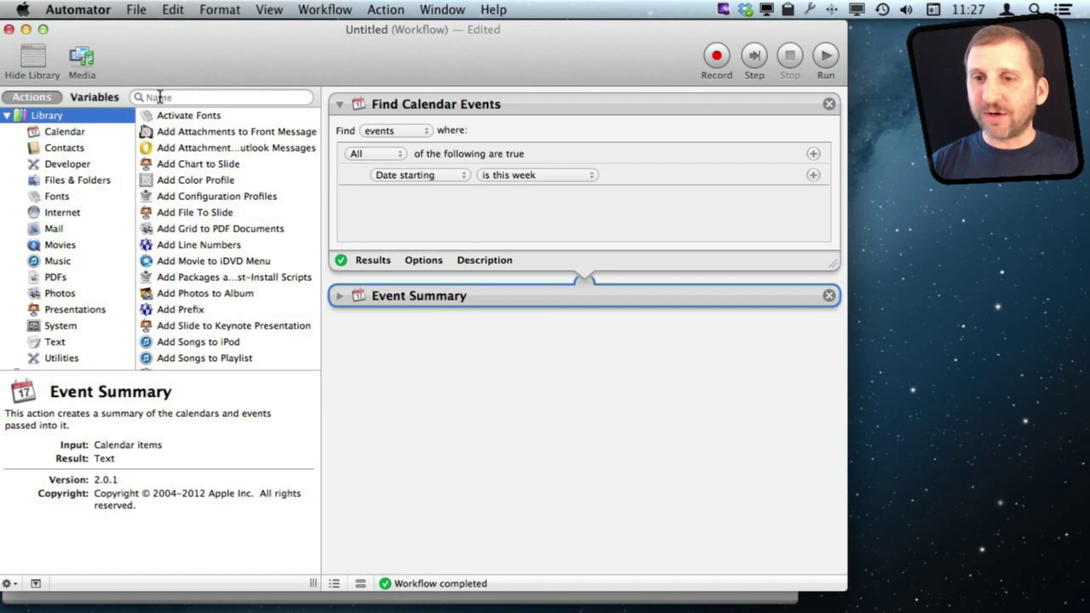
left_click(161, 97)
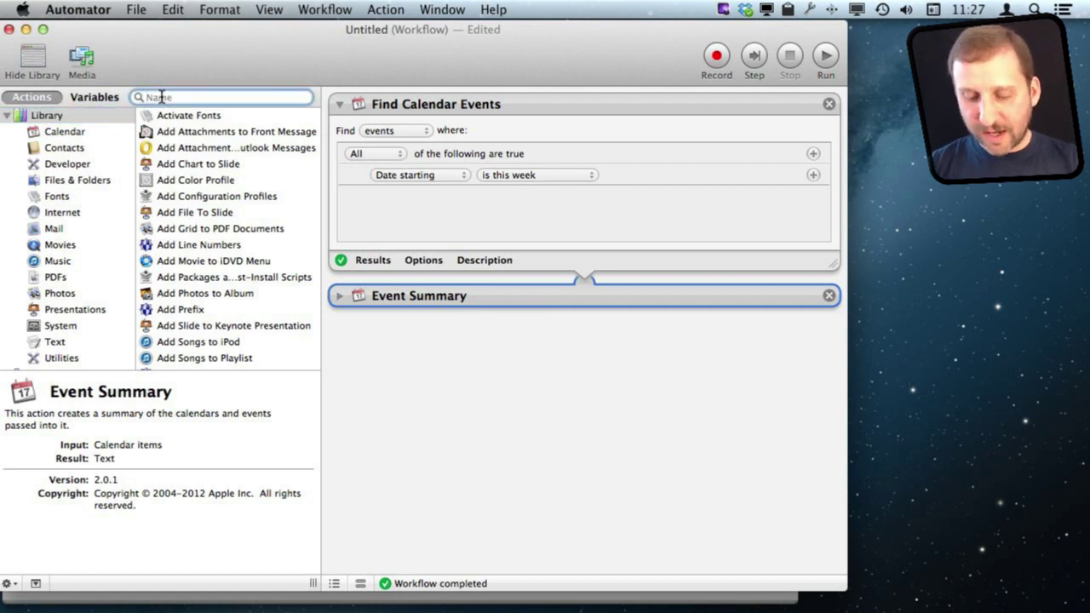
type("speak")
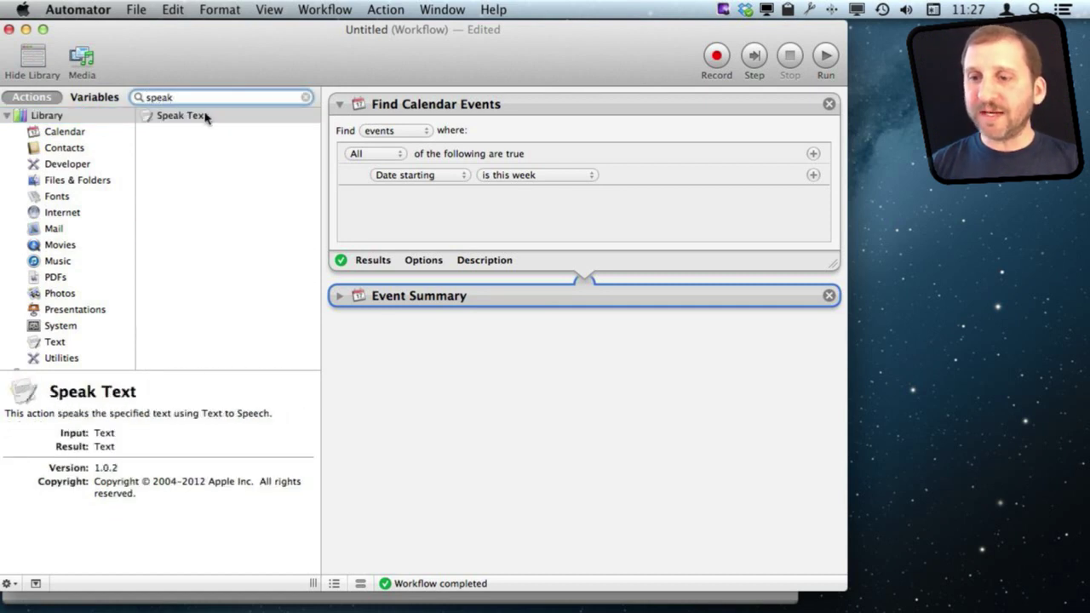
left_click_drag(195, 115, 577, 355)
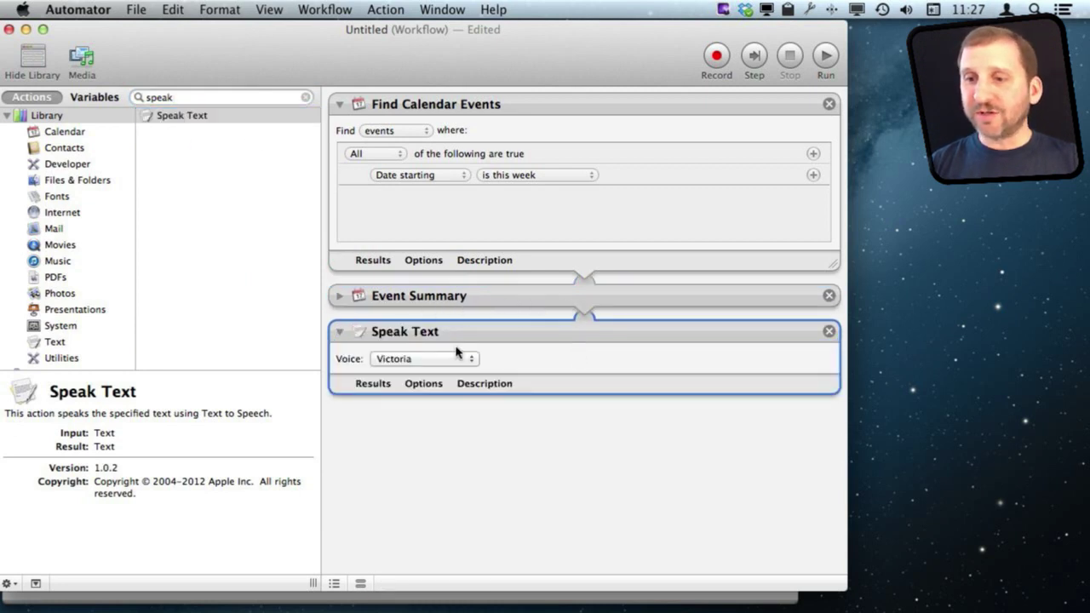
left_click(413, 362)
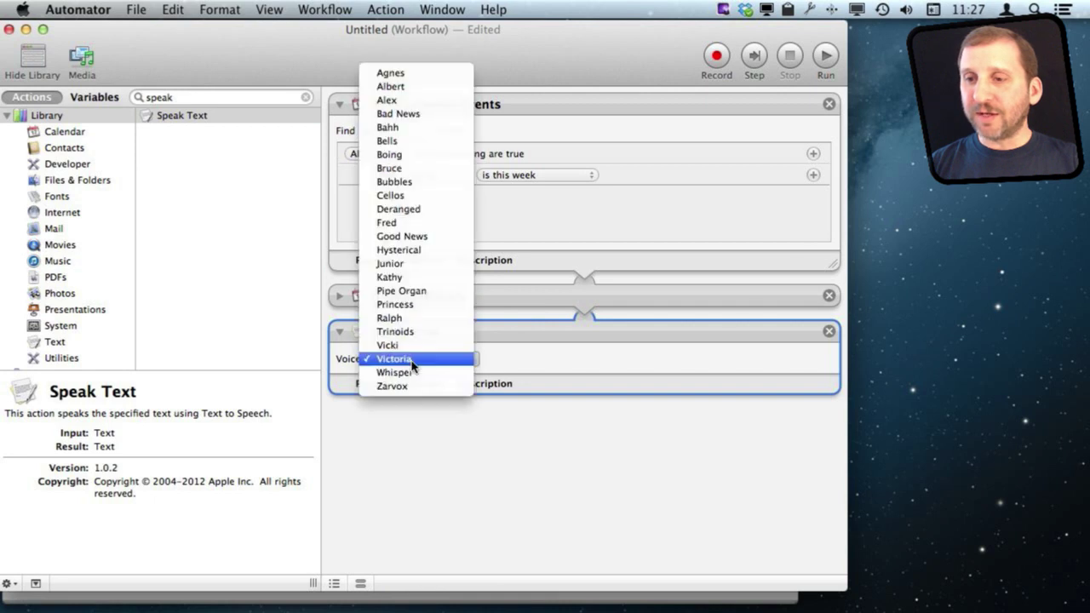
left_click(532, 348)
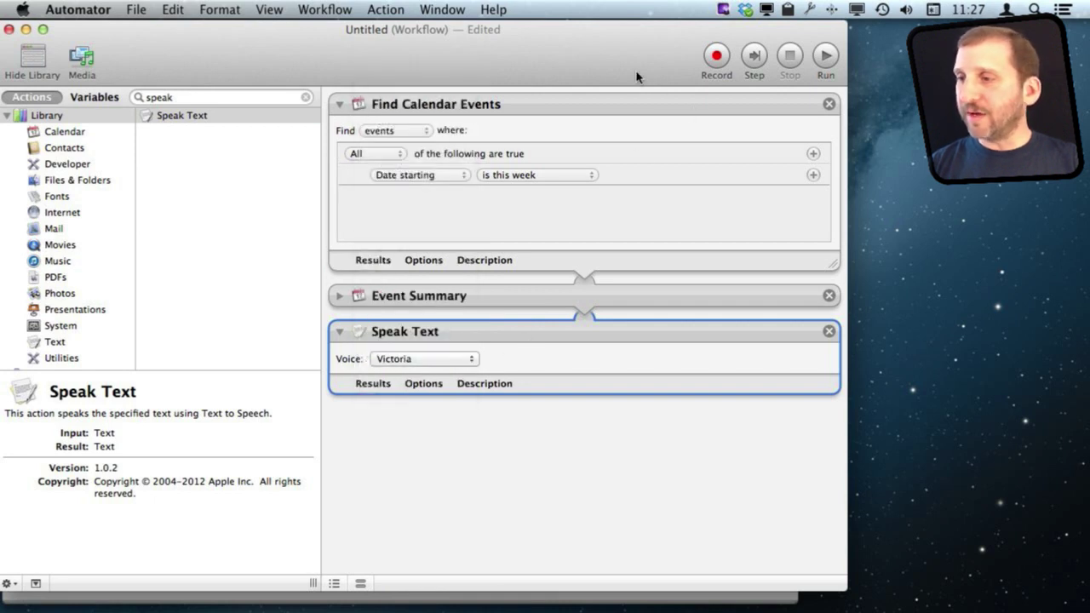
left_click(826, 56)
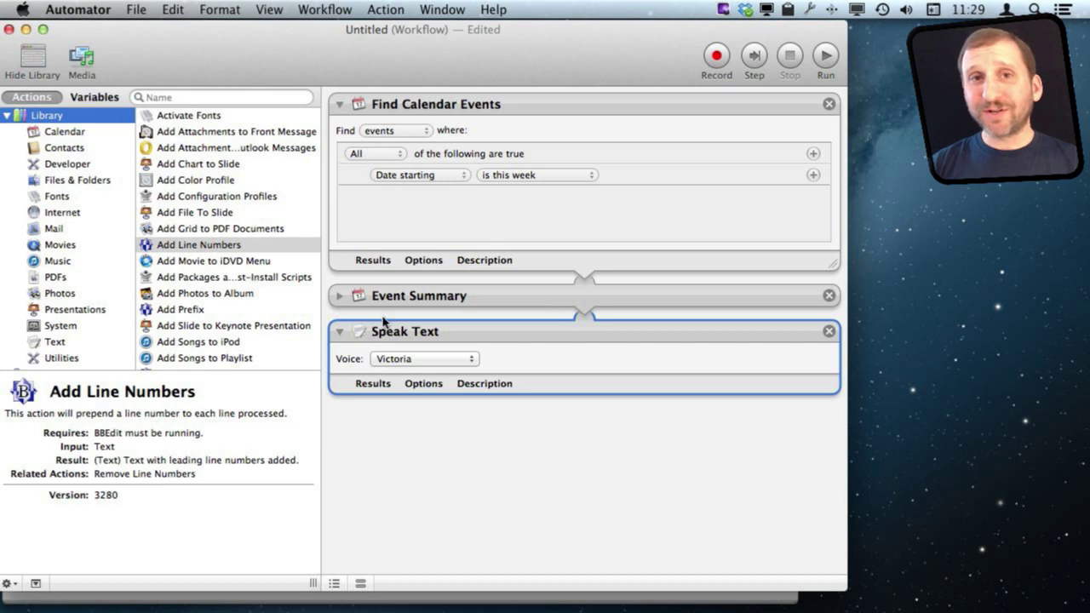
Step: Replace Speak Text with a Text to Audio File action saving the audio as CalTalk
left_click(829, 332)
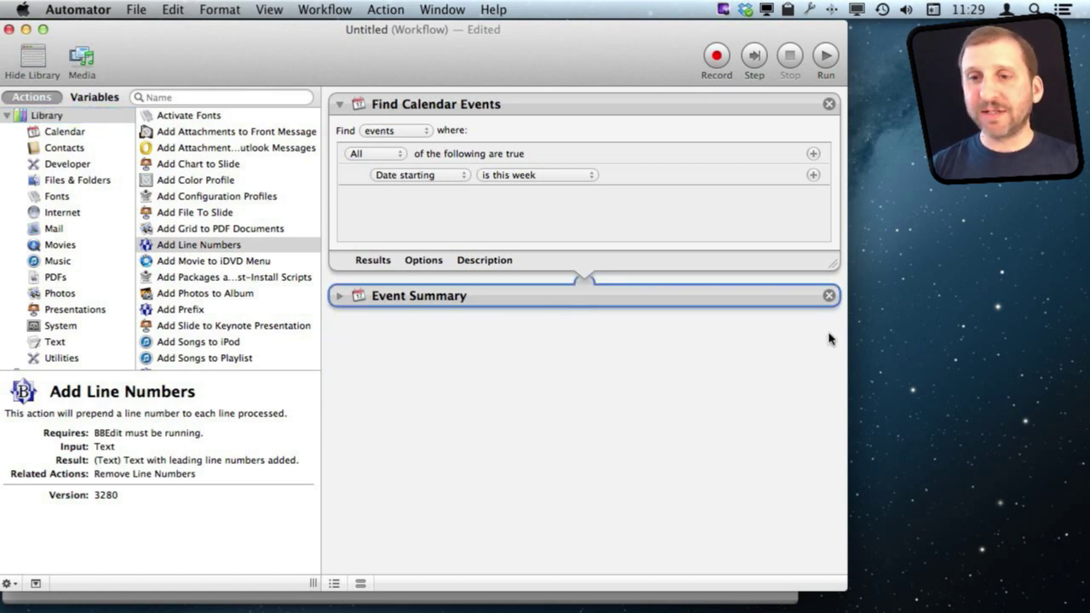
left_click(58, 344)
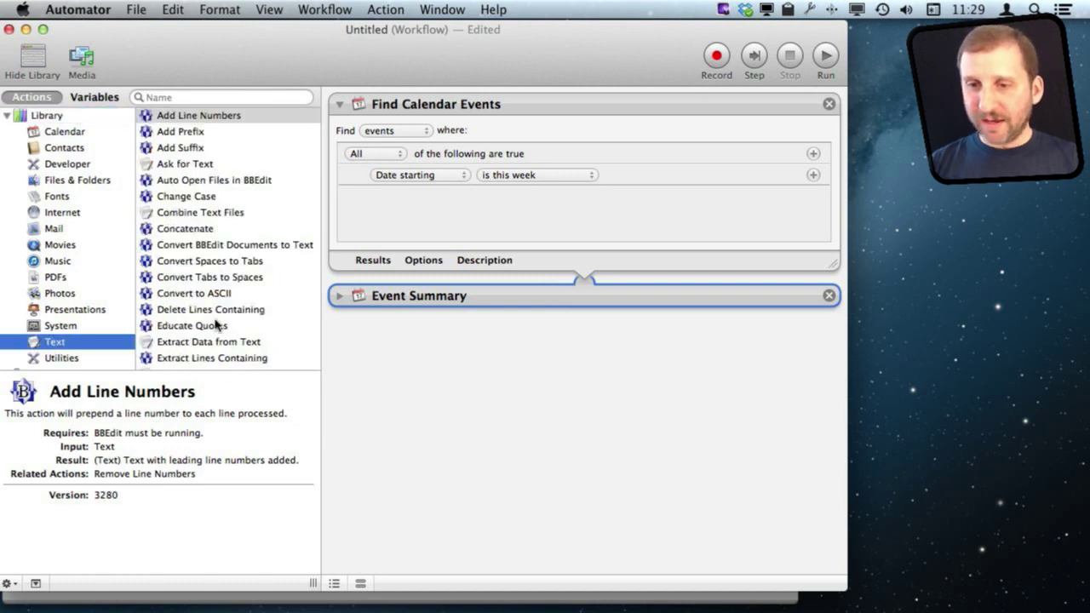
scroll(214, 324, "down", 6)
scroll(215, 324, "down", 3)
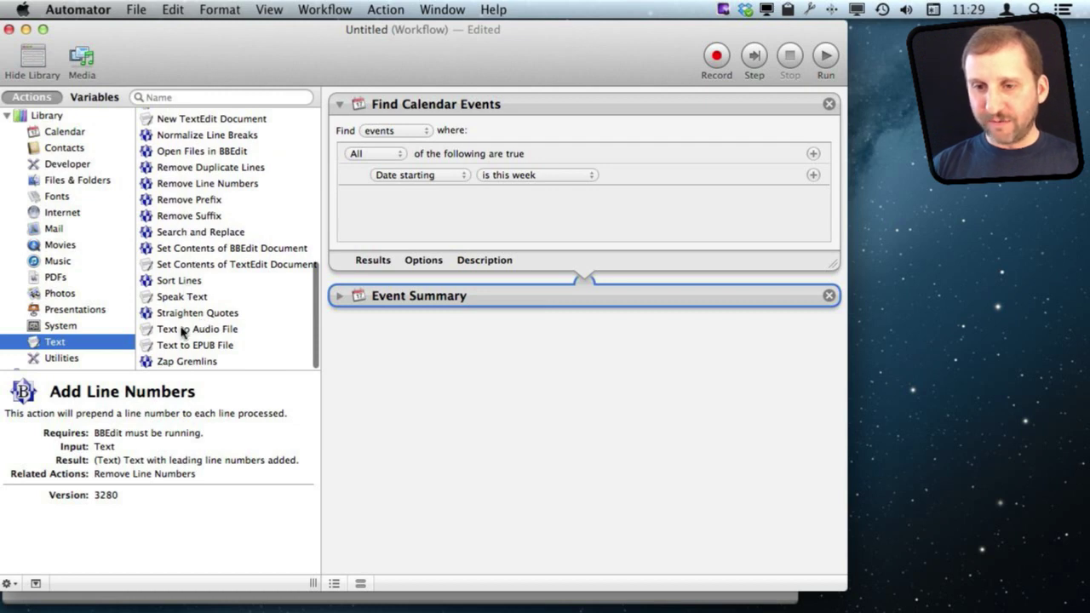
left_click_drag(158, 333, 449, 363)
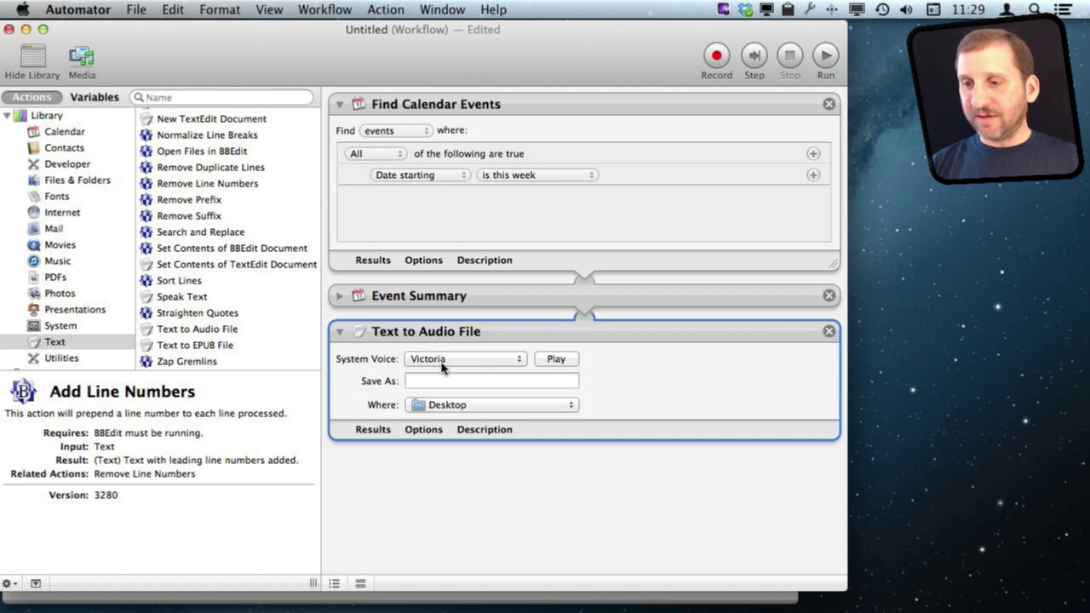
left_click(467, 380)
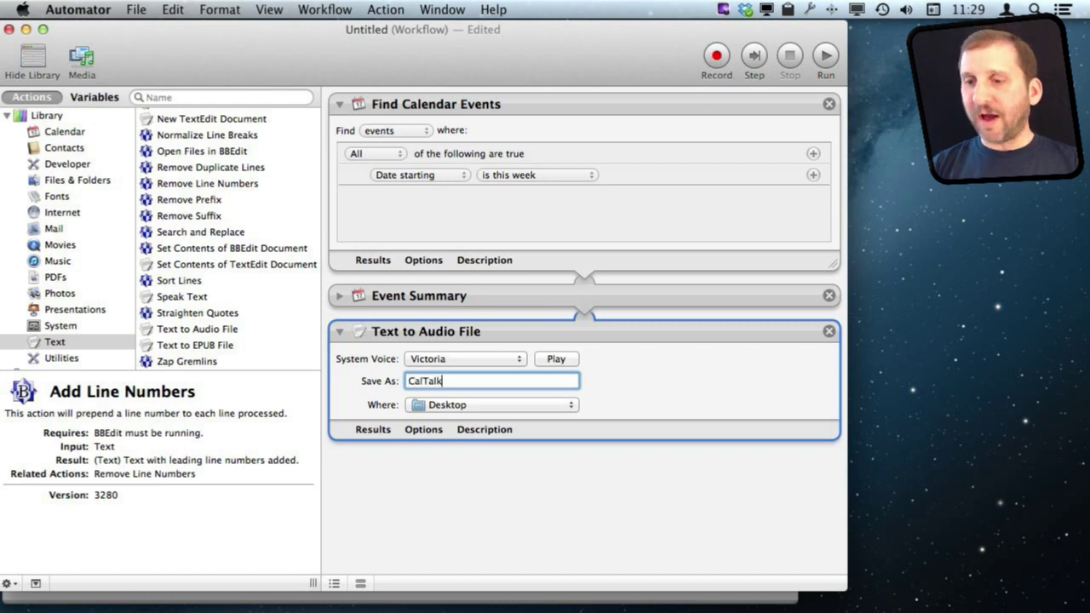
Step: Save the audio into a new CalTalk folder inside Documents, then run the workflow
left_click(466, 406)
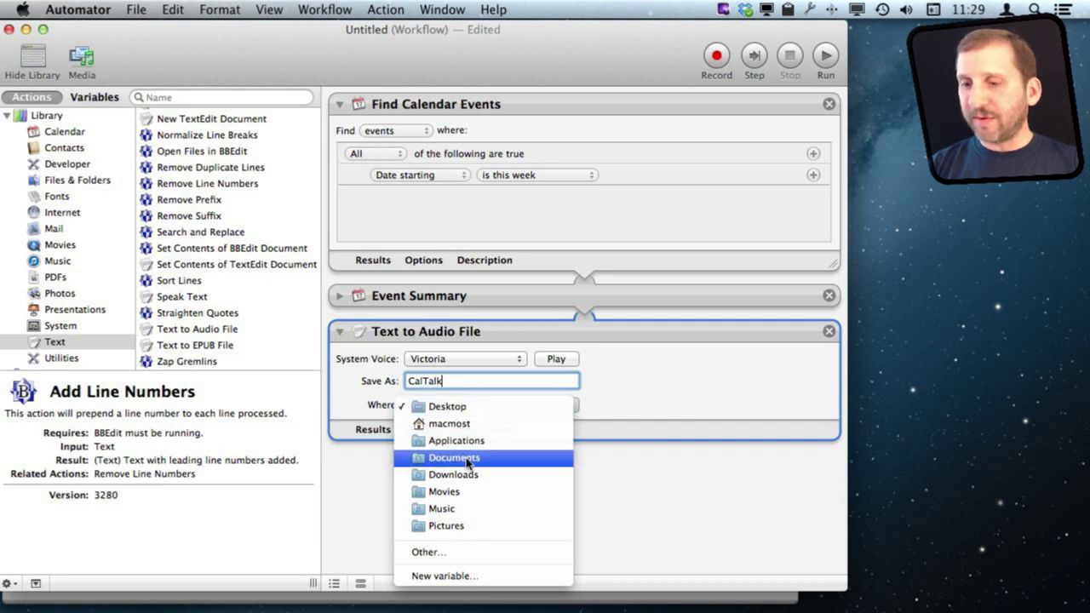
left_click(460, 553)
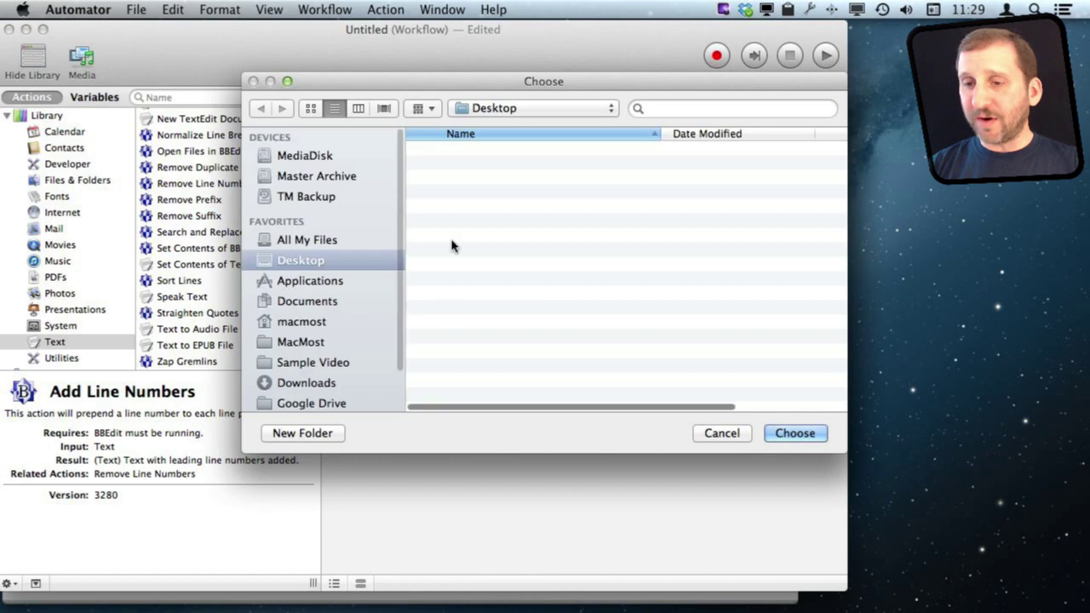
left_click(308, 302)
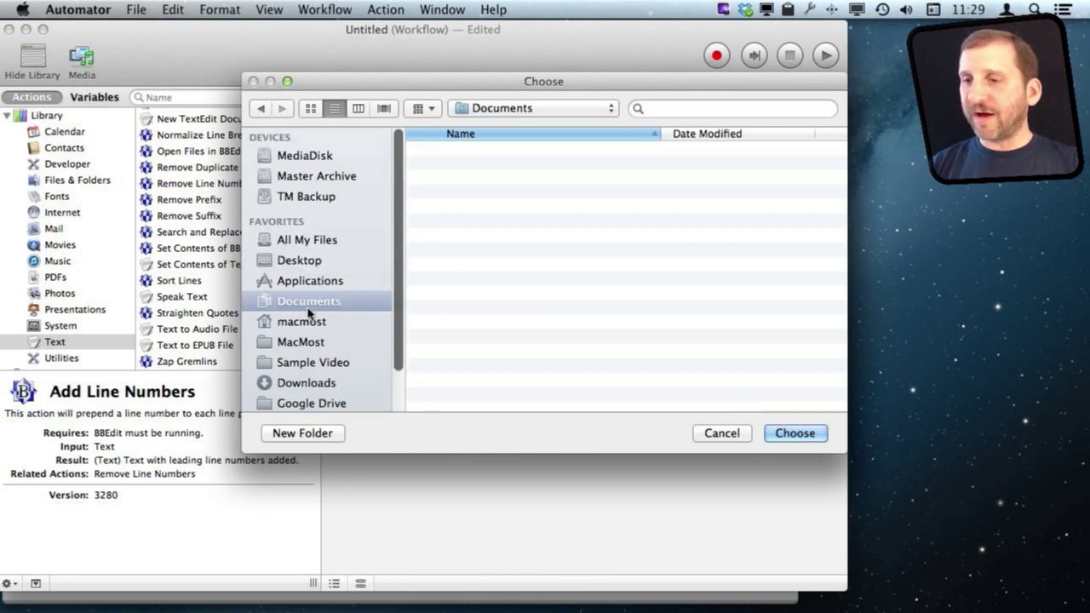
left_click(304, 434)
type("C")
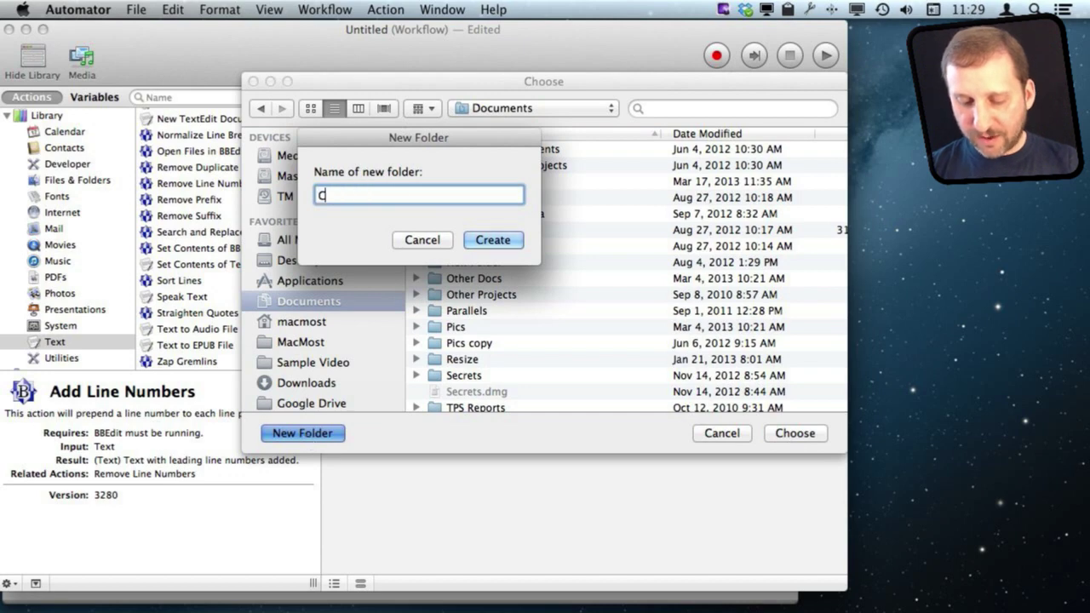
type("alTalk")
key("Return")
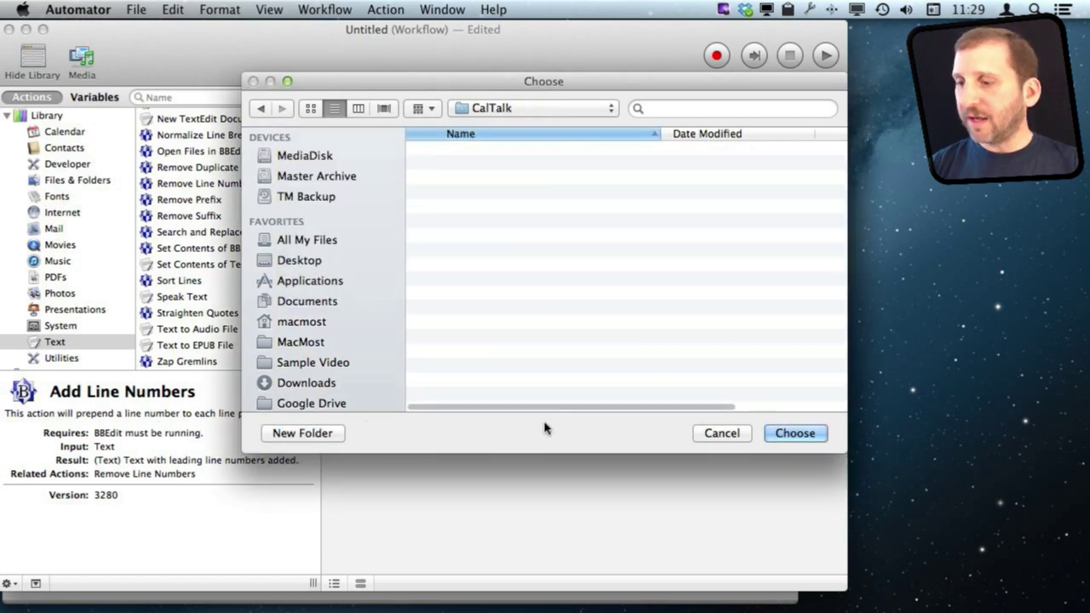
left_click(795, 434)
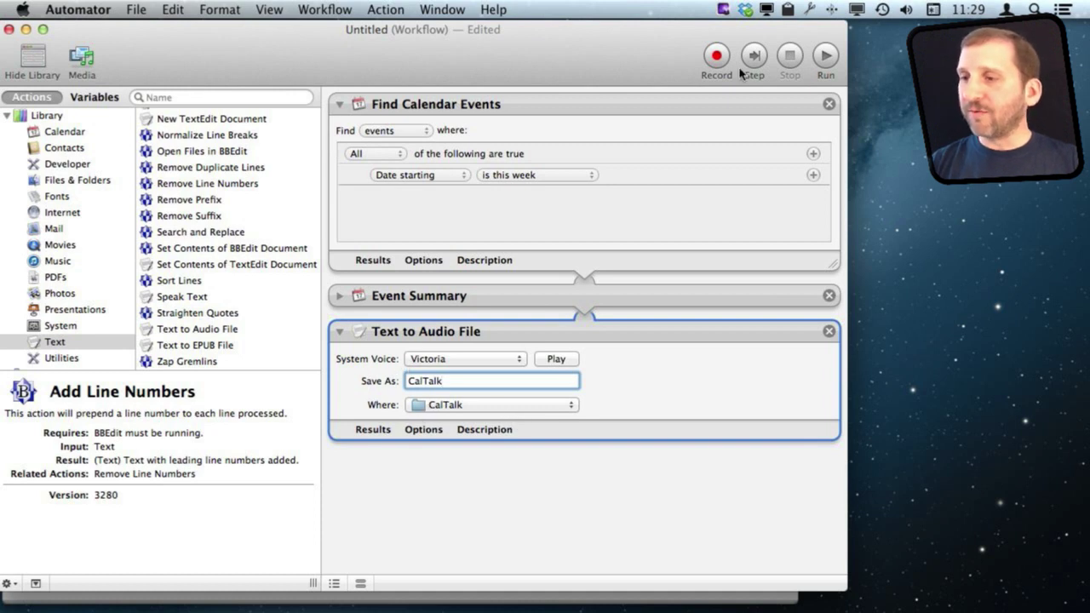
left_click(825, 56)
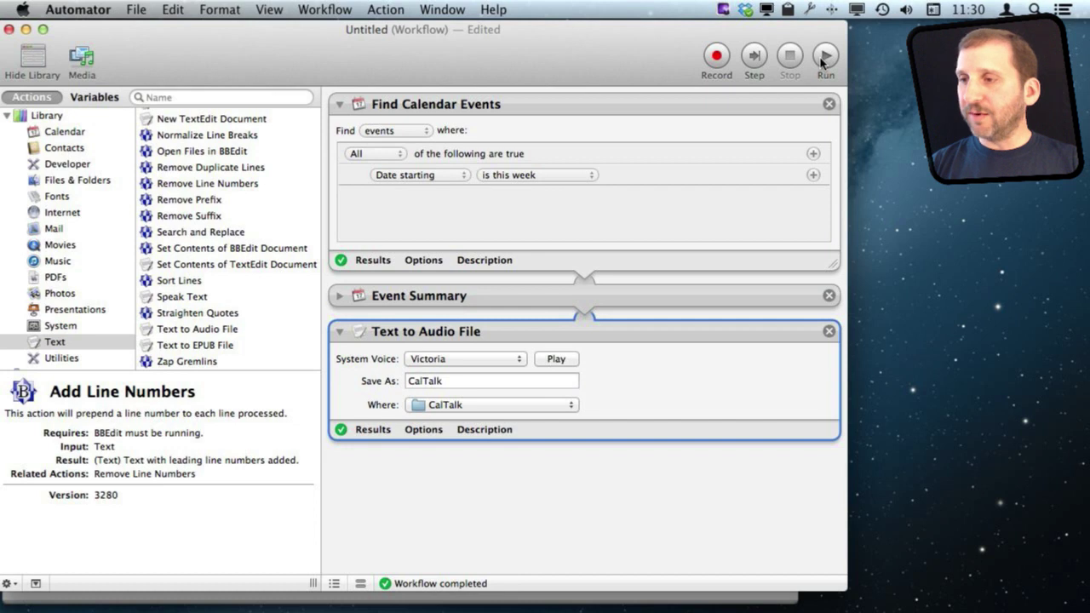
left_click(870, 89)
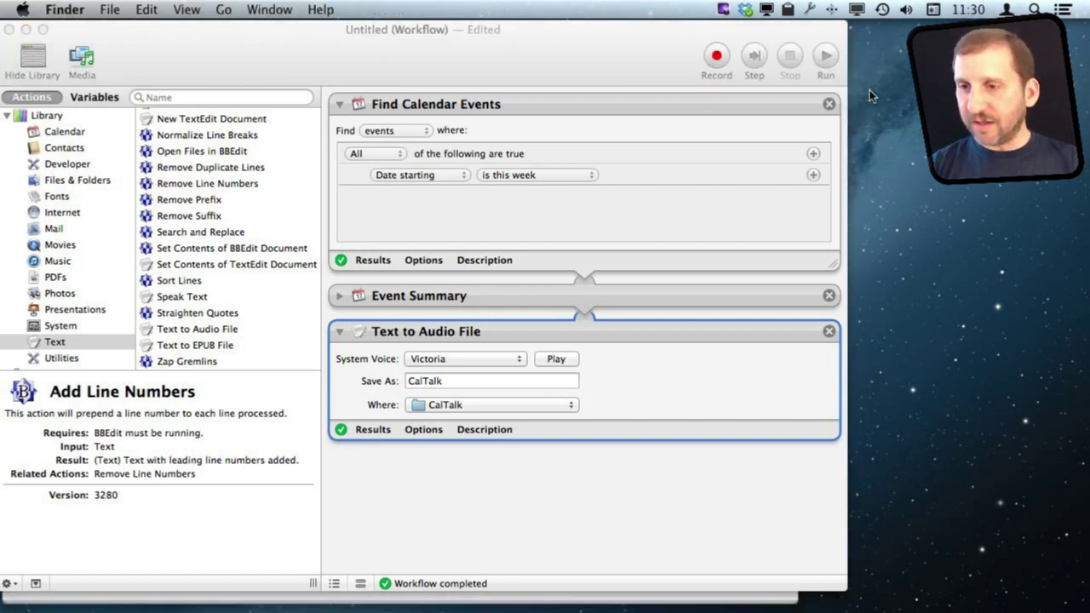
key("super+n")
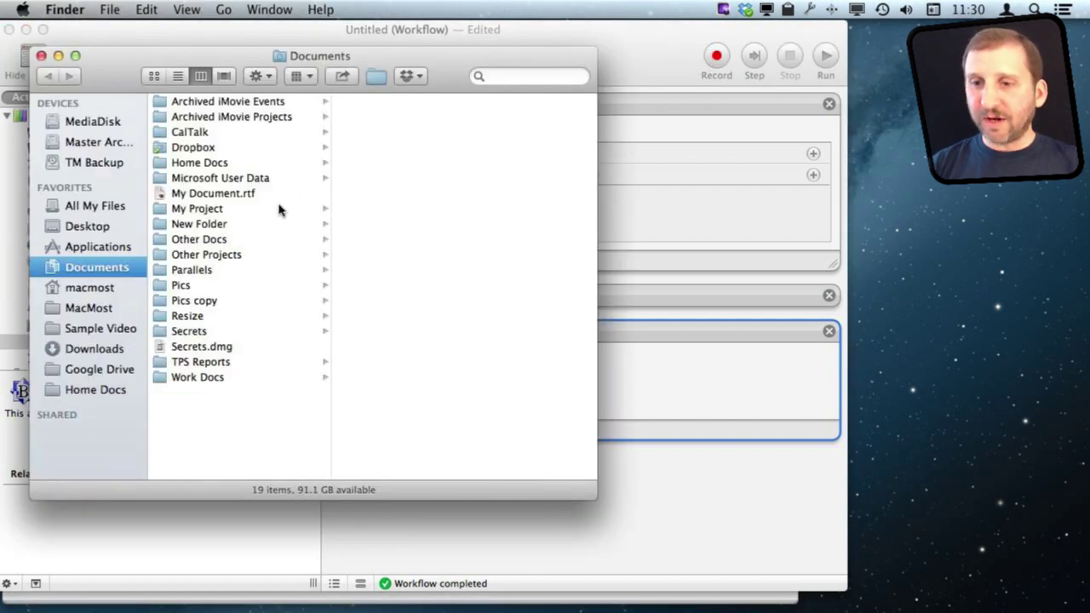
left_click(189, 135)
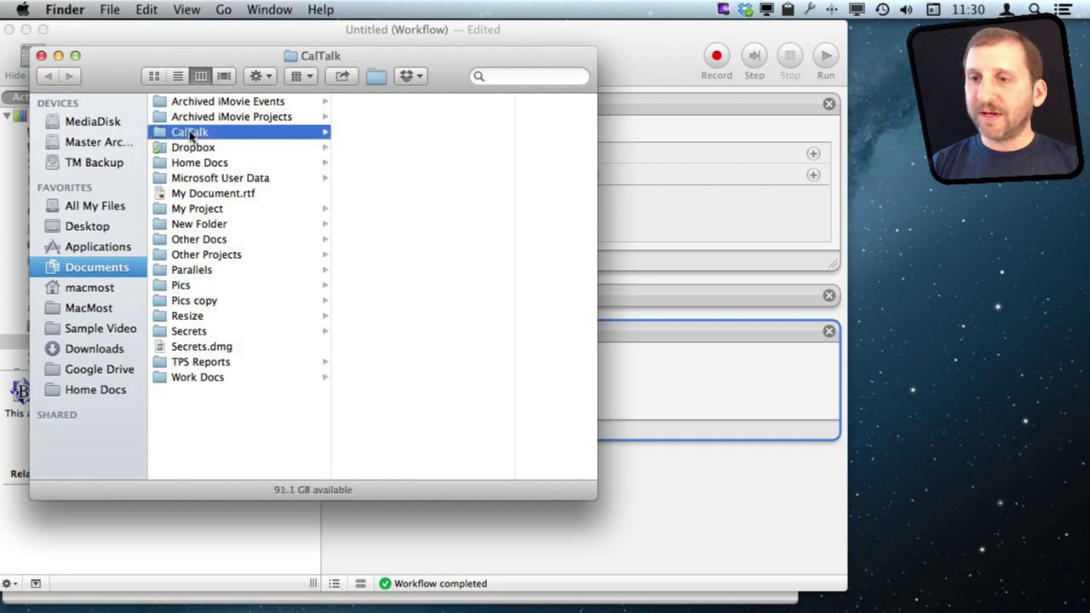
left_click(388, 104)
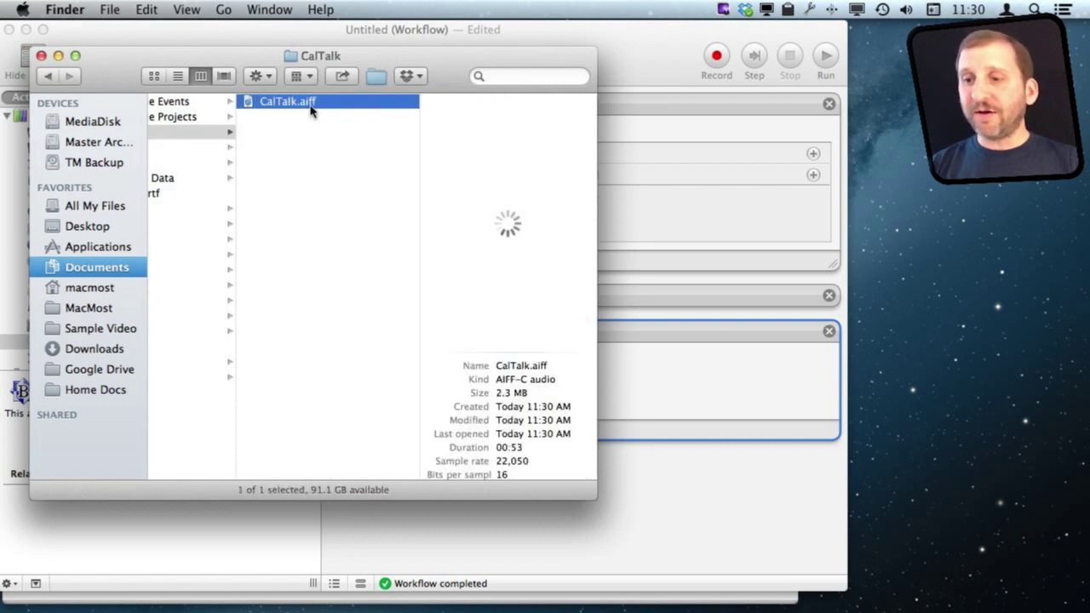
mouse_move(474, 242)
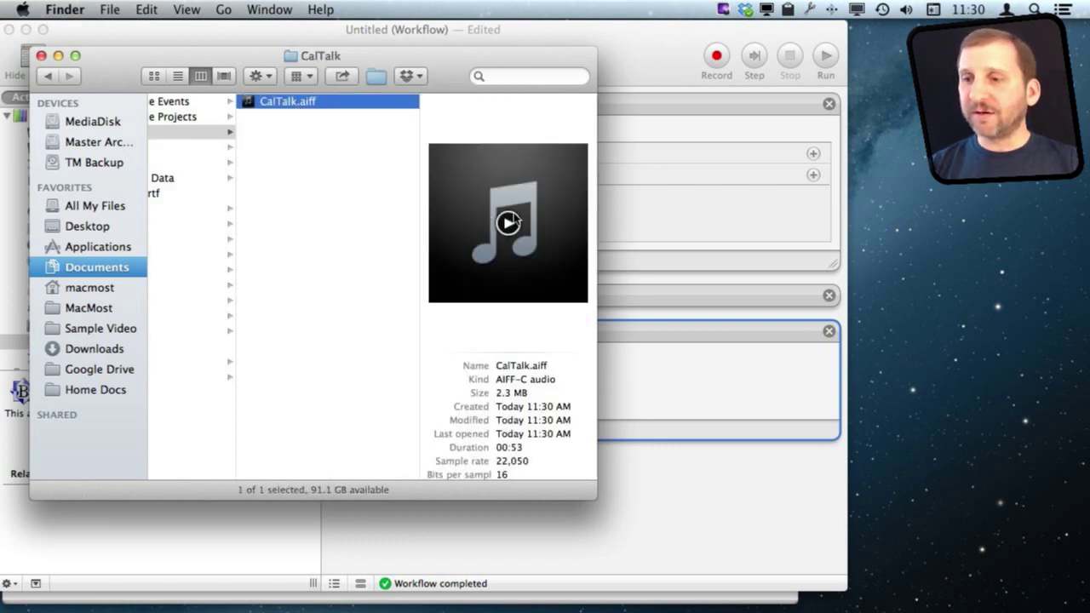
left_click(509, 223)
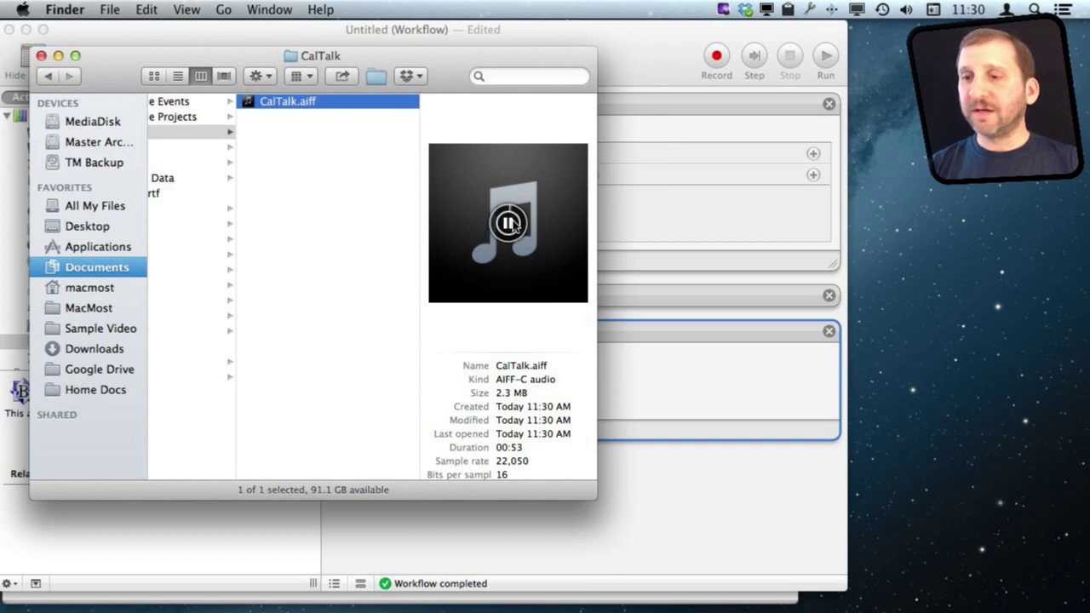
left_click(510, 223)
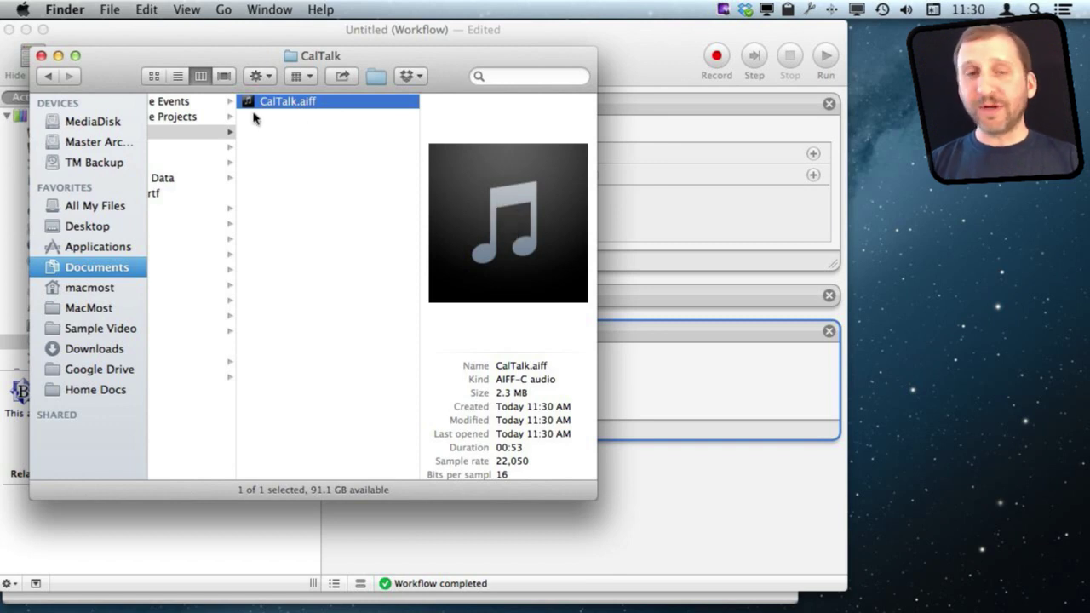
left_click(619, 64)
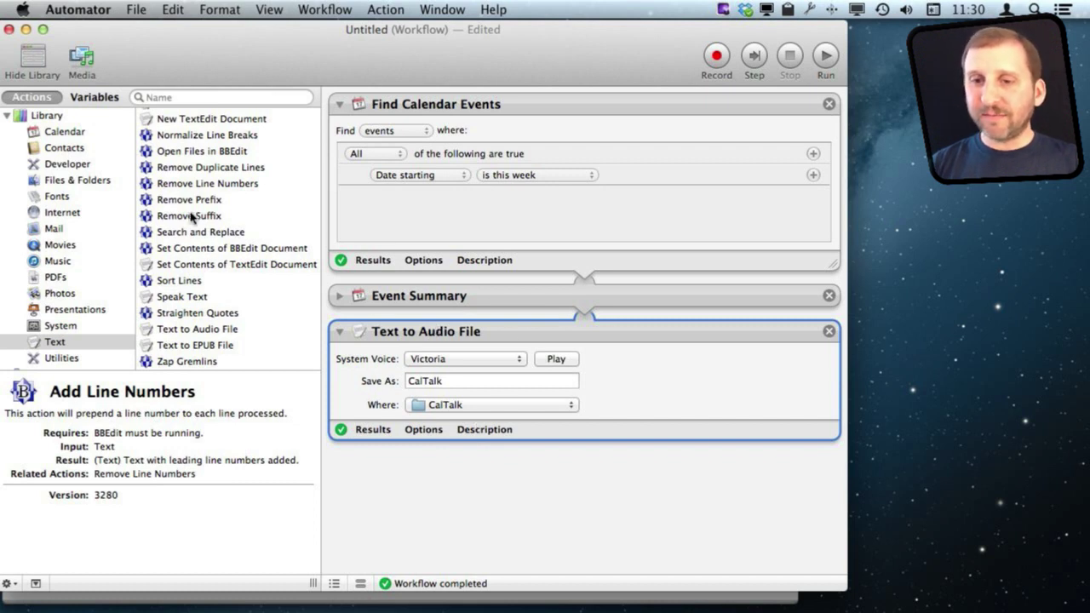
Step: Put a New Mail Message action at the top, addressed to the recipient with subject CalTalk
left_click(53, 230)
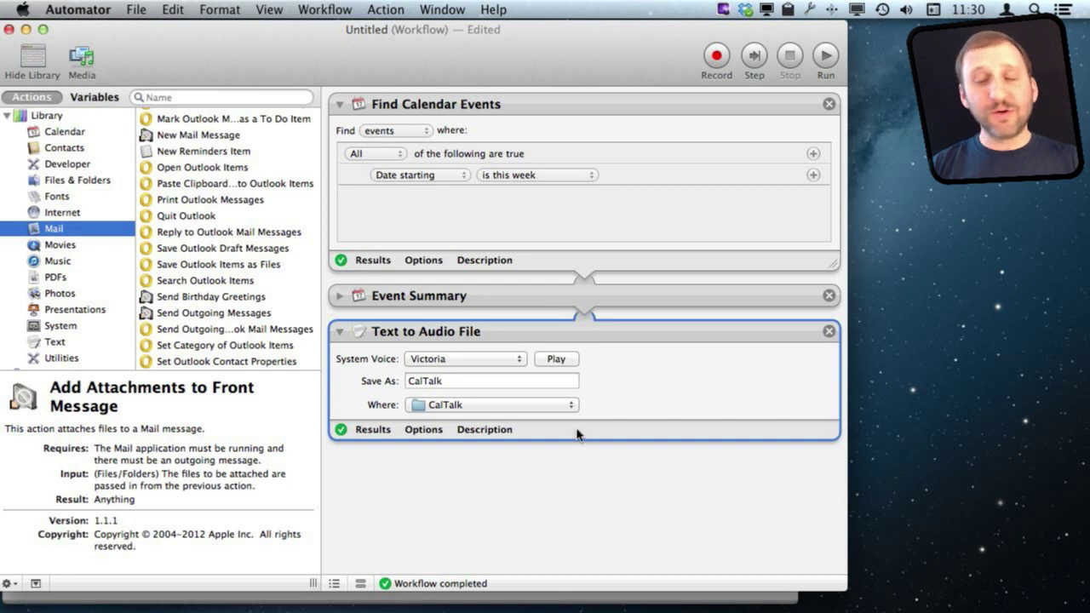
scroll(447, 366, "up", 1)
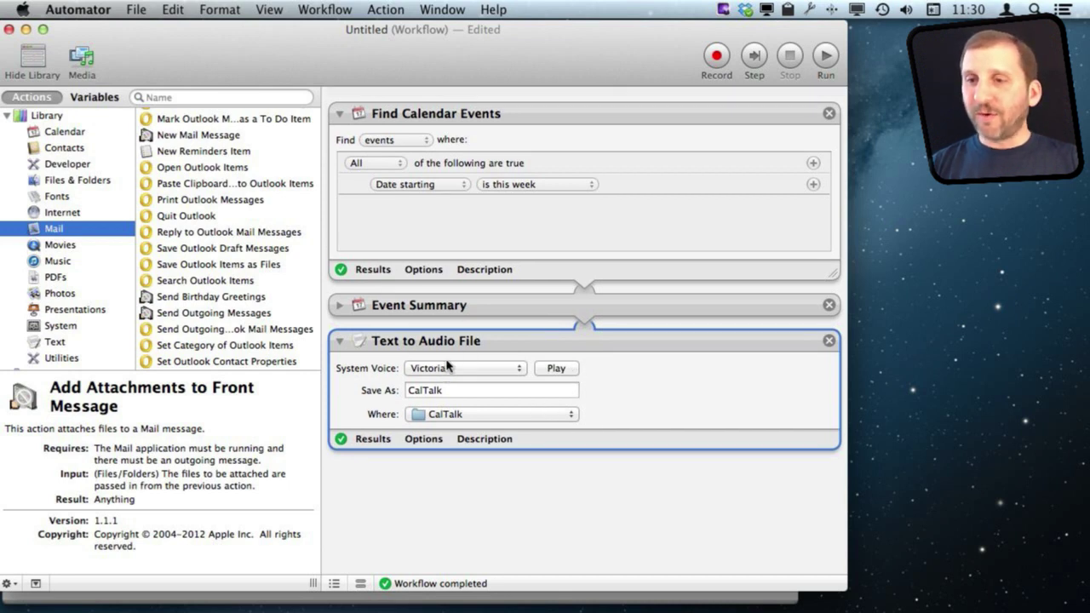
left_click_drag(177, 134, 400, 104)
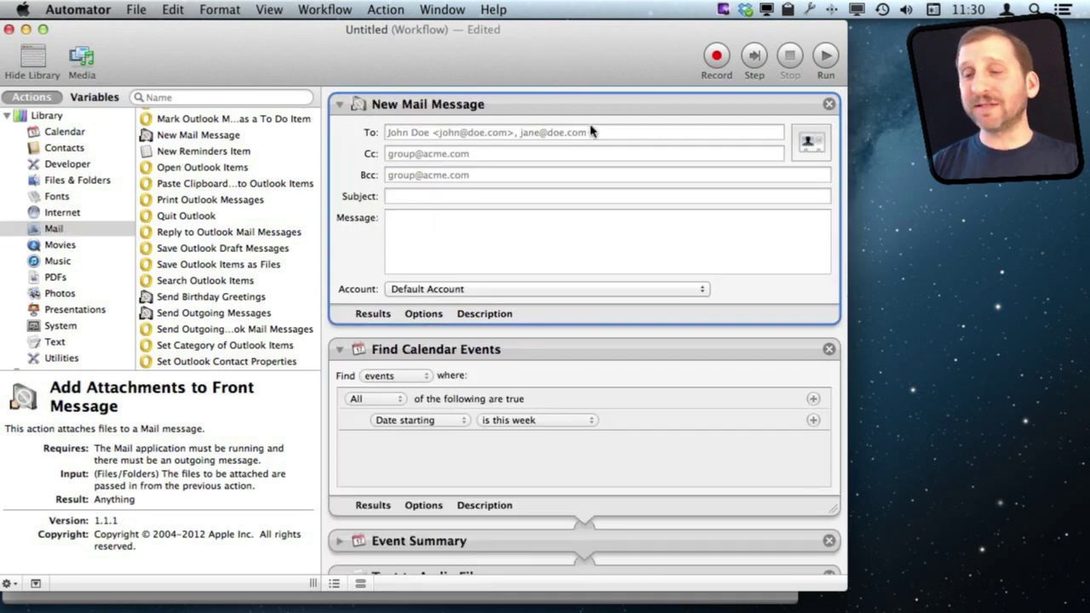
left_click(433, 133)
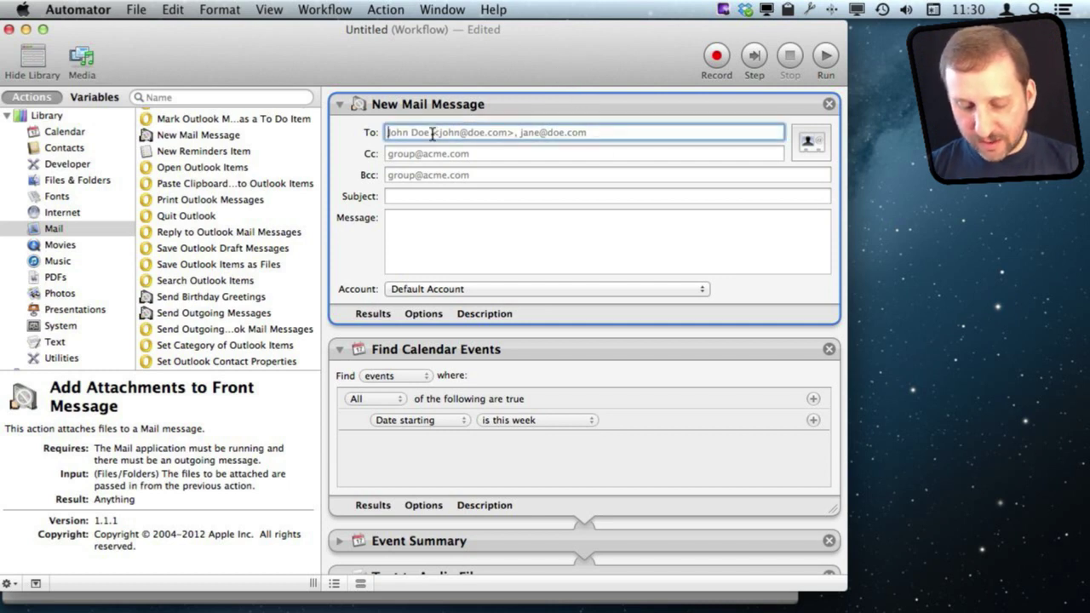
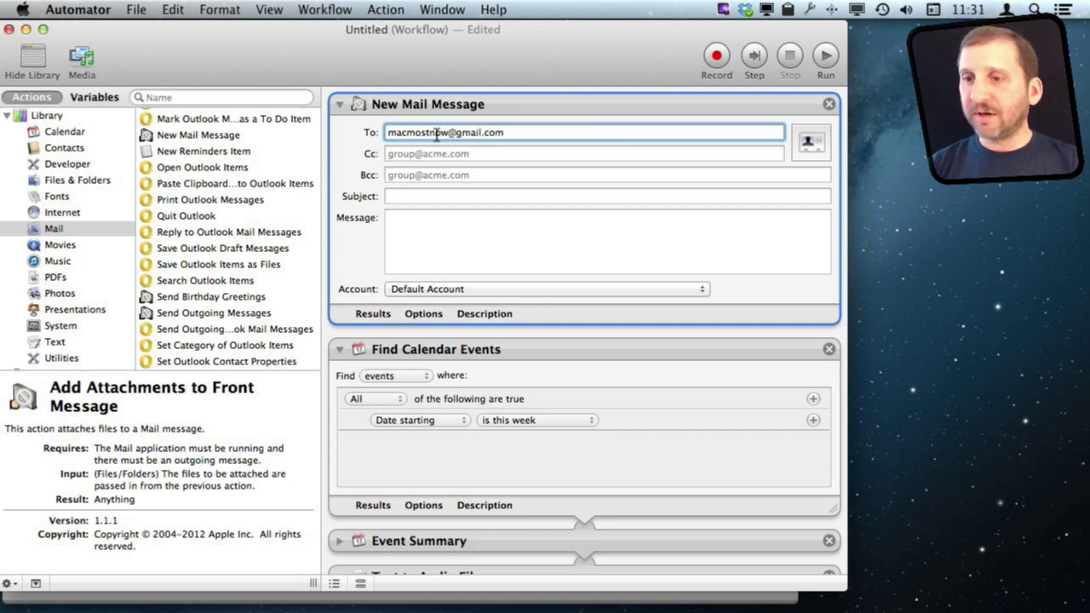
left_click(410, 195)
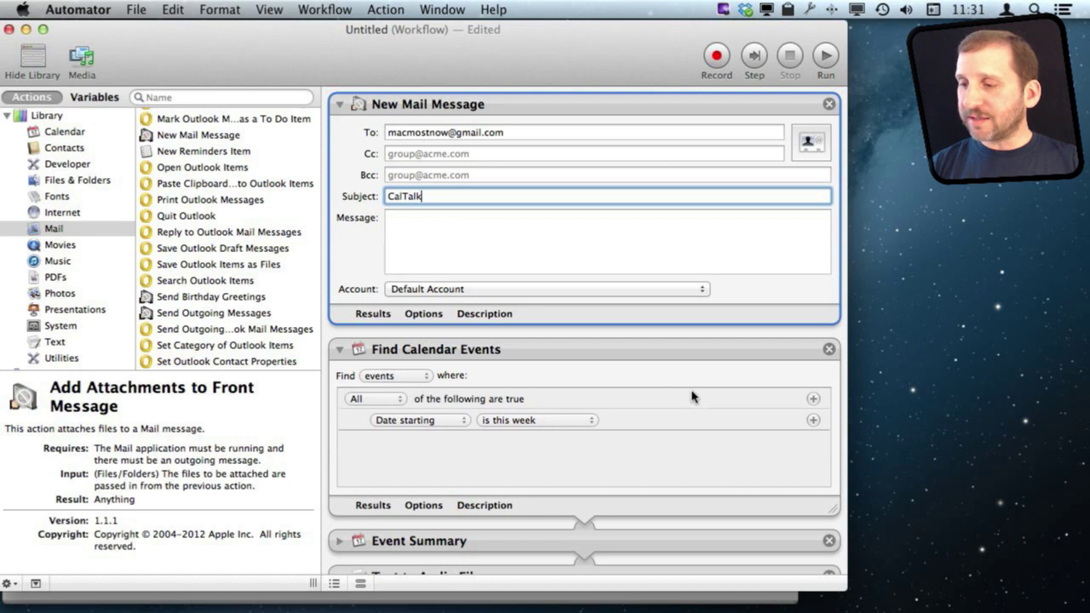
scroll(843, 441, "down", 5)
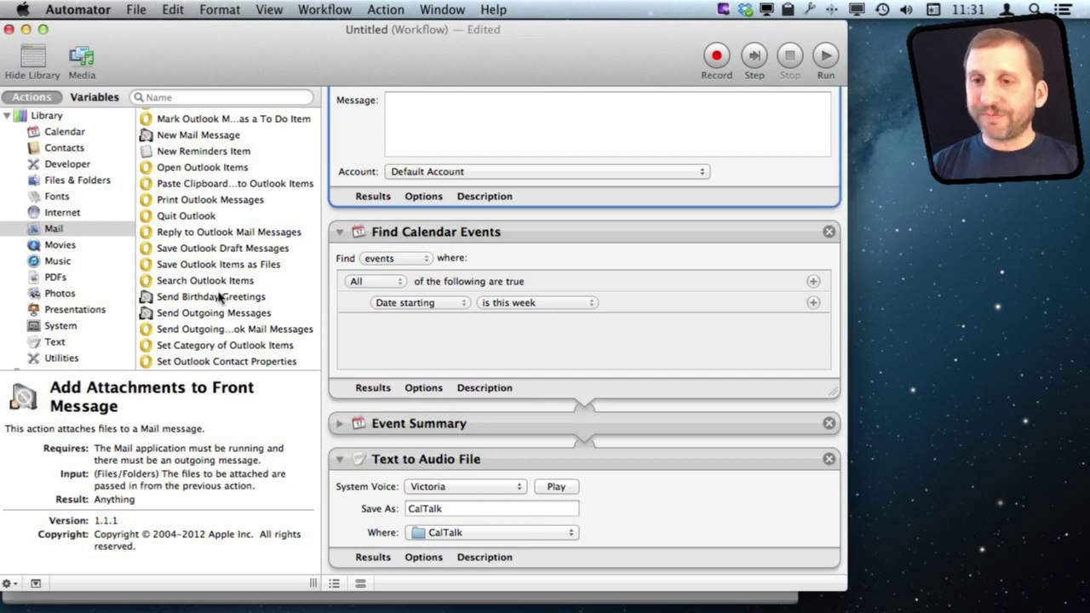
scroll(219, 297, "down", 3)
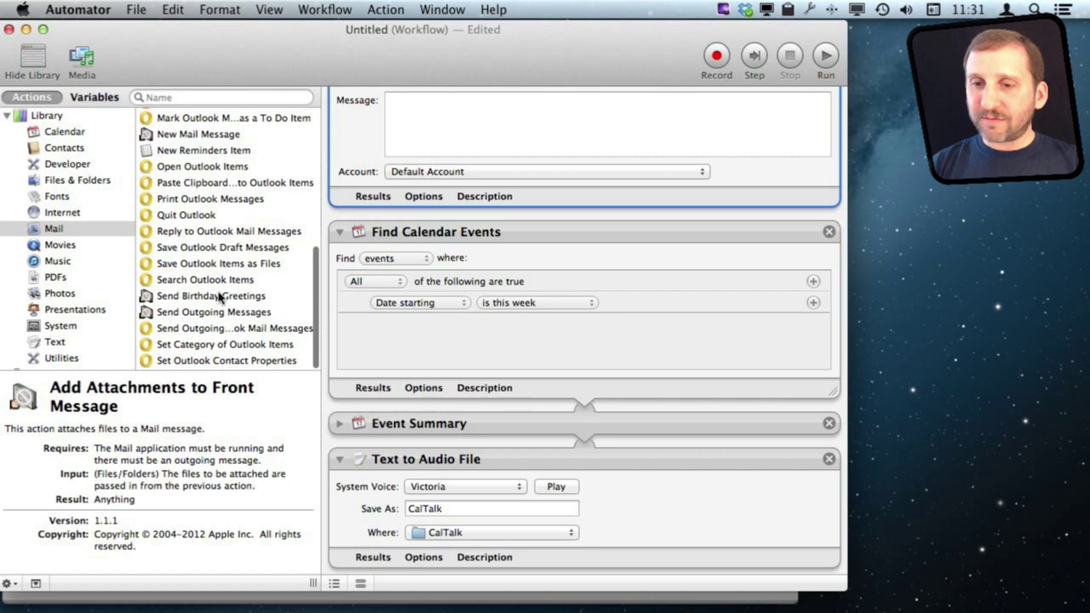
Step: Append Add Attachments to Front Message and run, creating a CalTalk Mail draft with audio
left_click(183, 96)
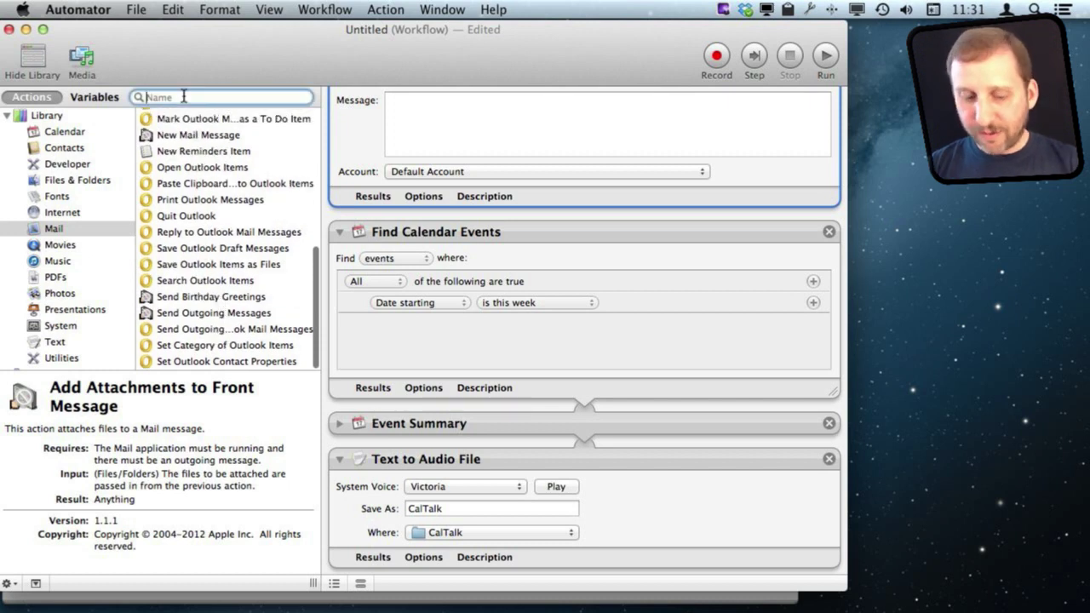
type("attac")
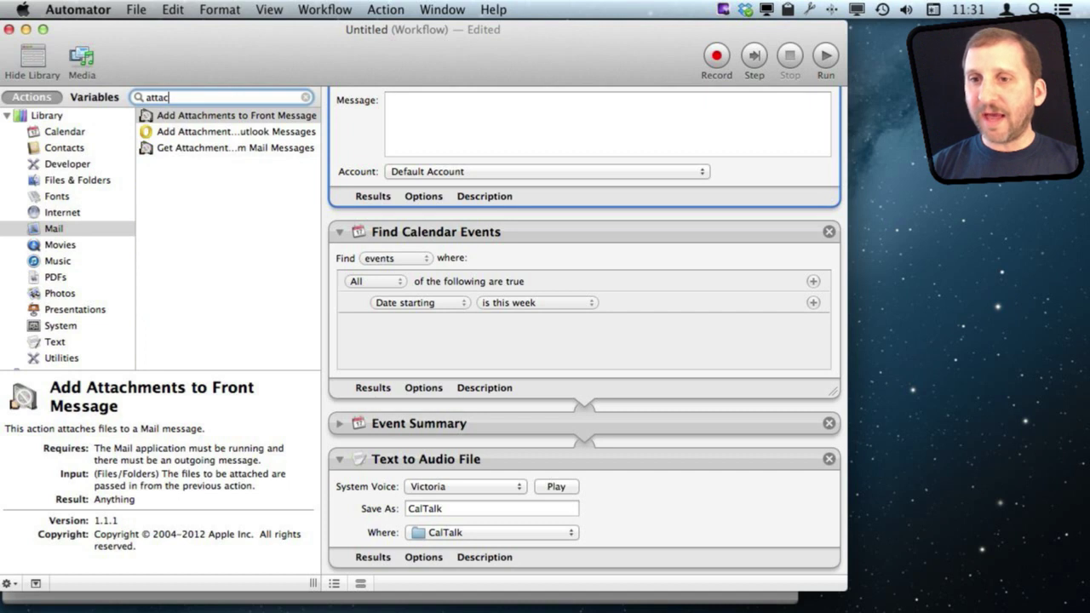
left_click_drag(193, 120, 559, 574)
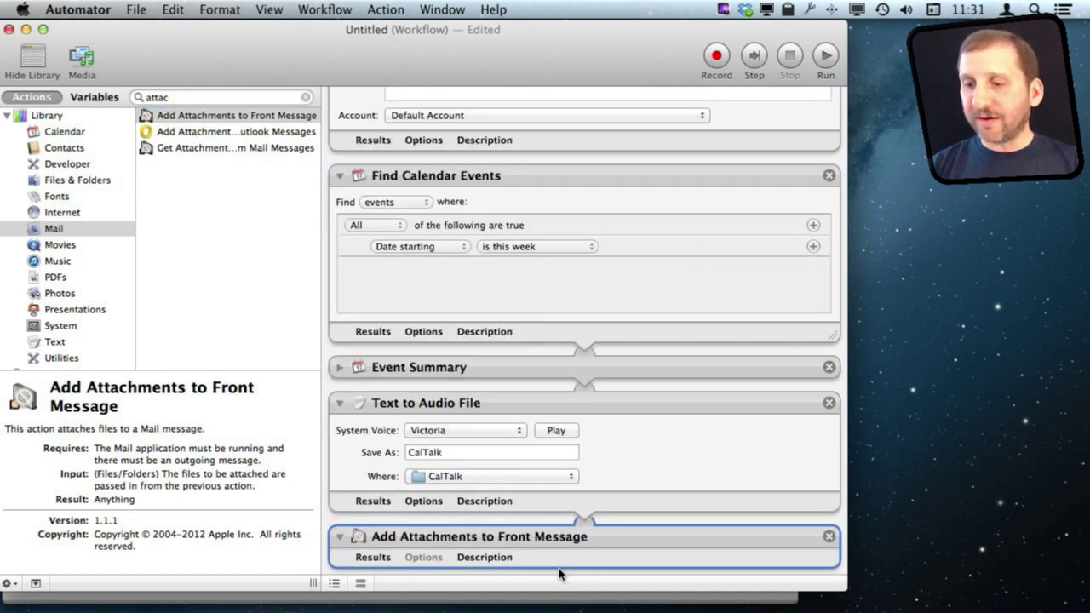
scroll(565, 516, "down", 2)
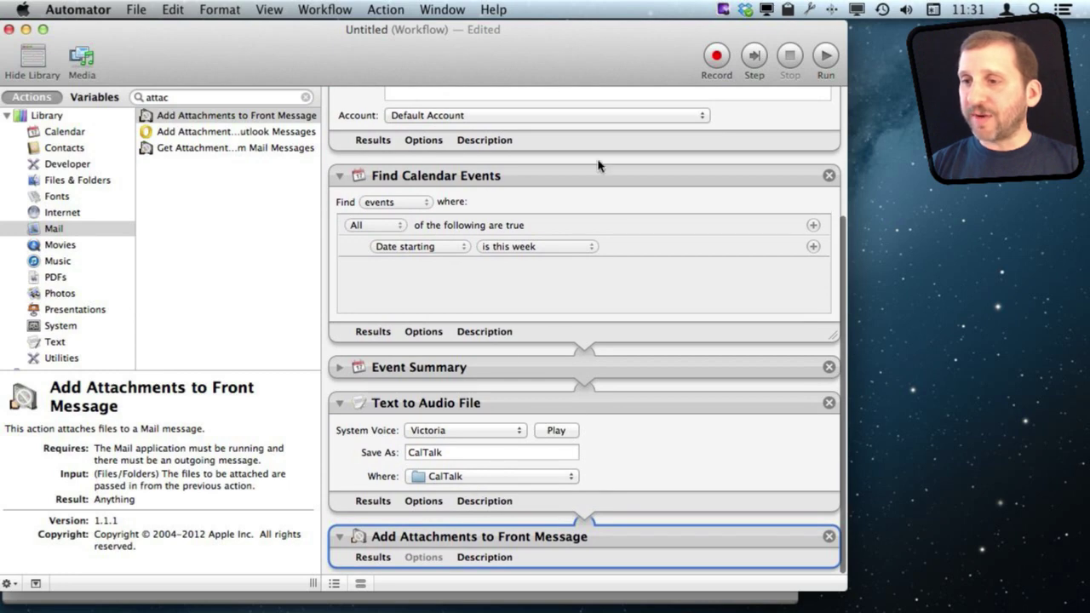
left_click(823, 58)
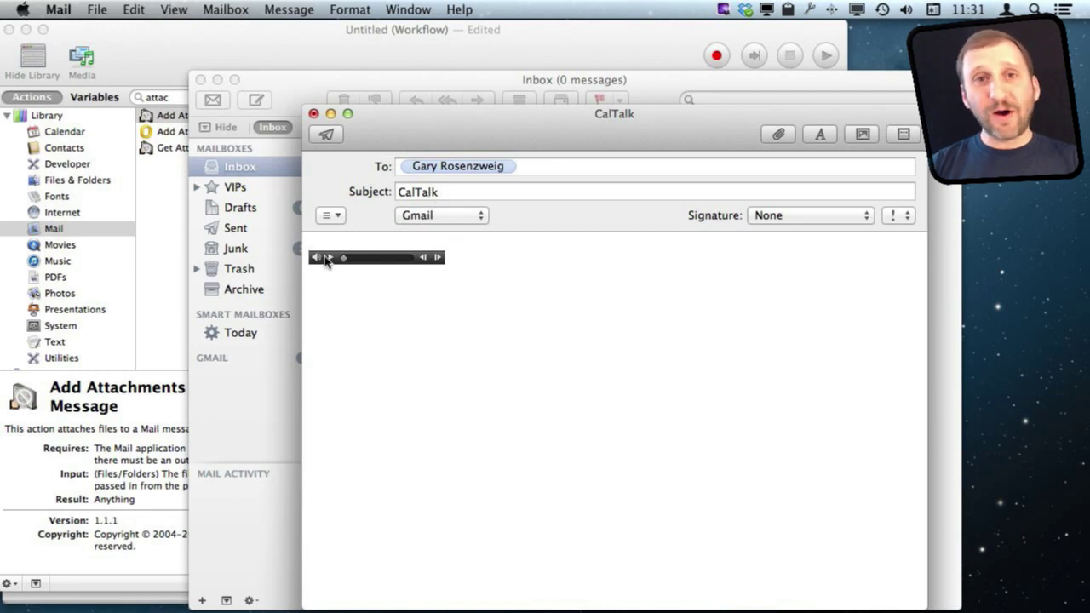
Step: Close the CalTalk Mail message and return to the Automator workflow
mouse_move(323, 248)
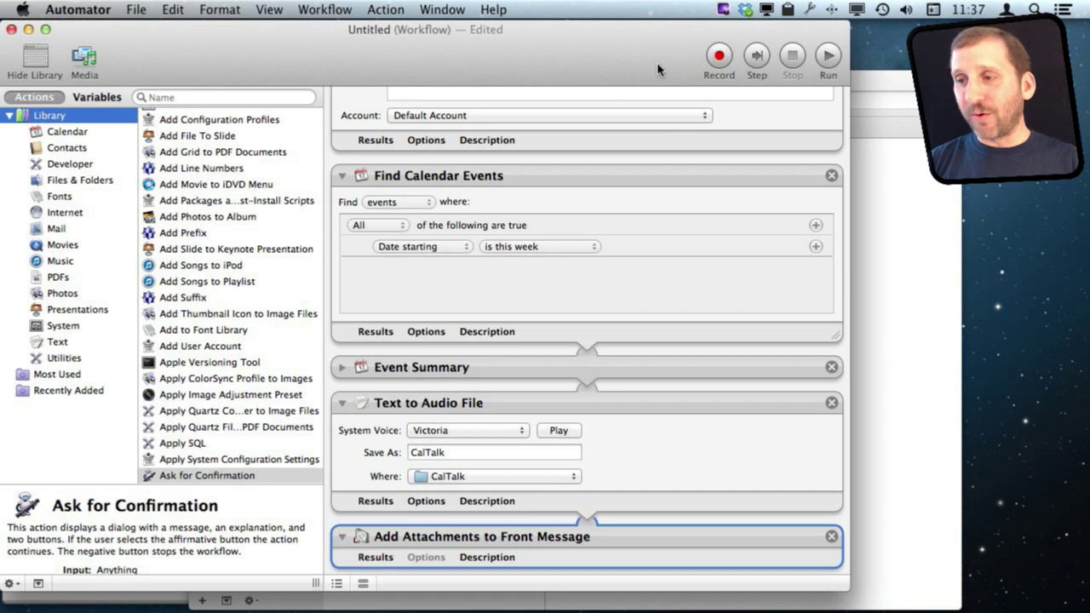
Step: Record a Watch Me Do step clicking Mail in the Dock and pressing Shift-Command-D
left_click(720, 57)
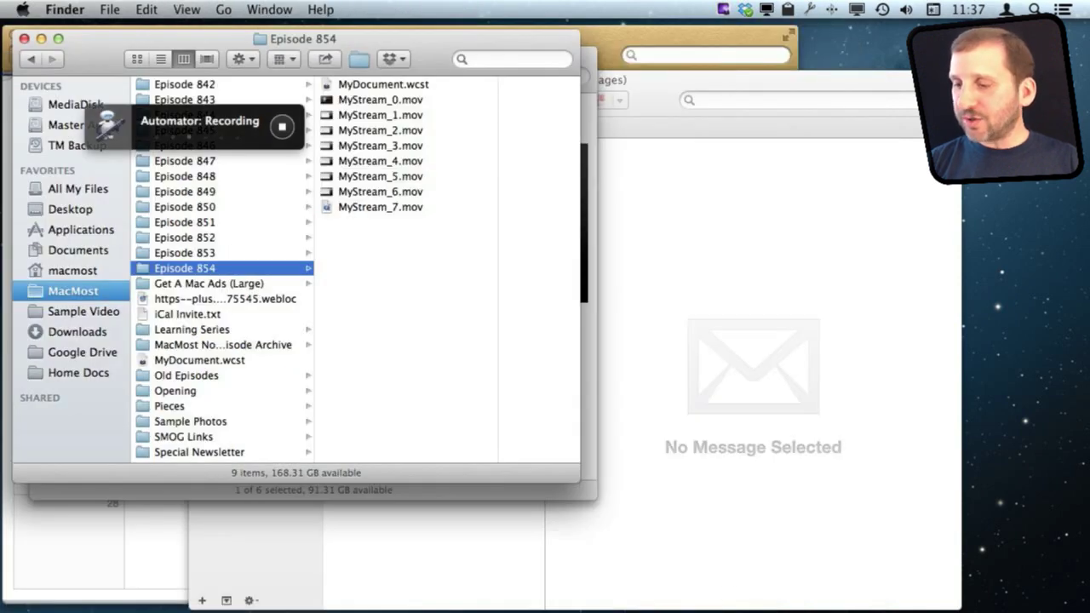
mouse_move(742, 601)
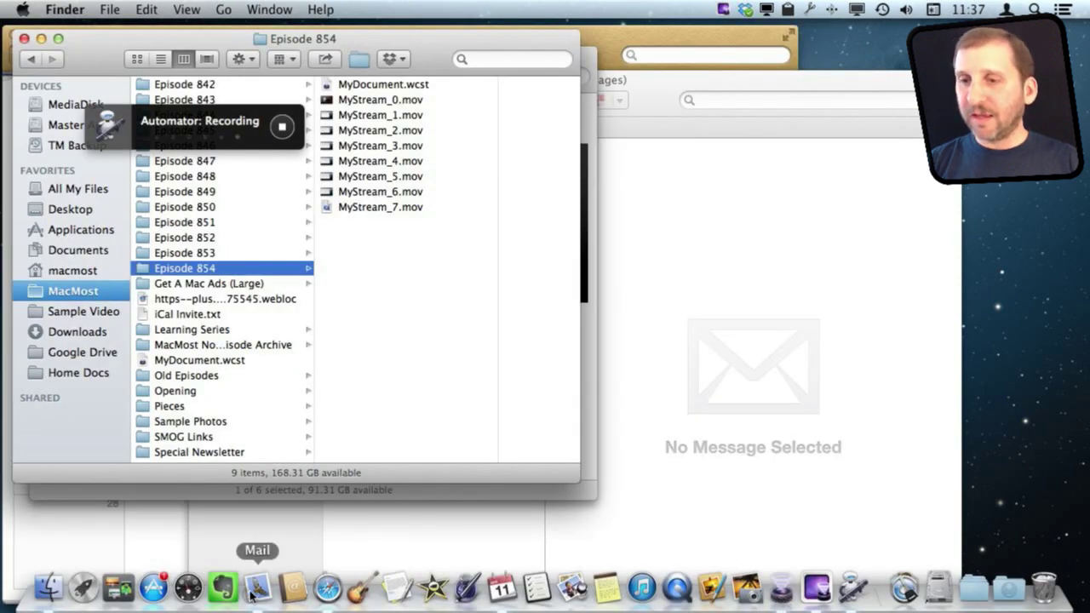
left_click(252, 591)
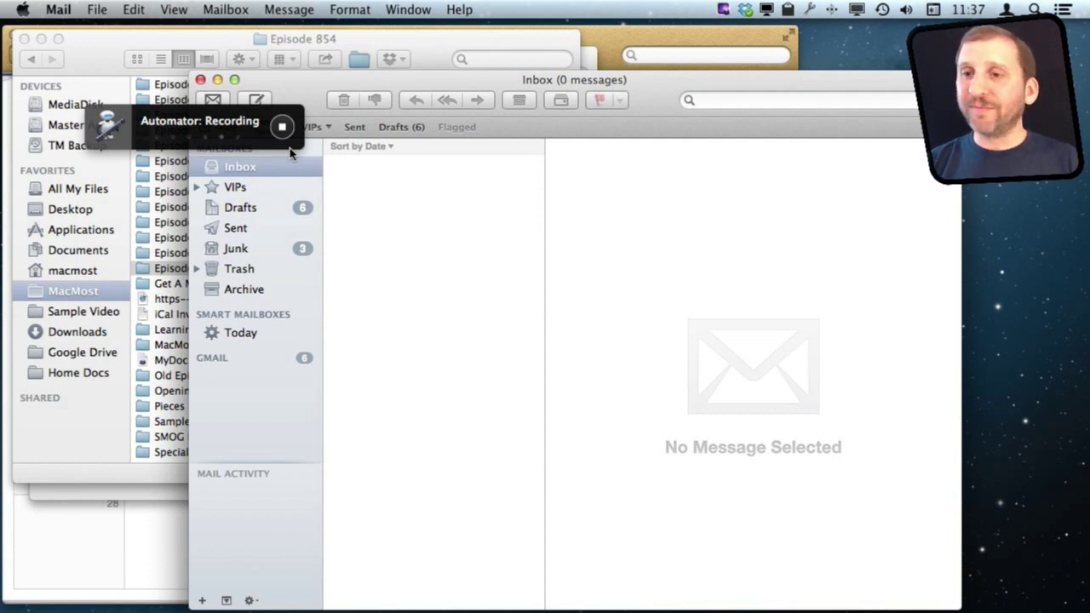
left_click(282, 127)
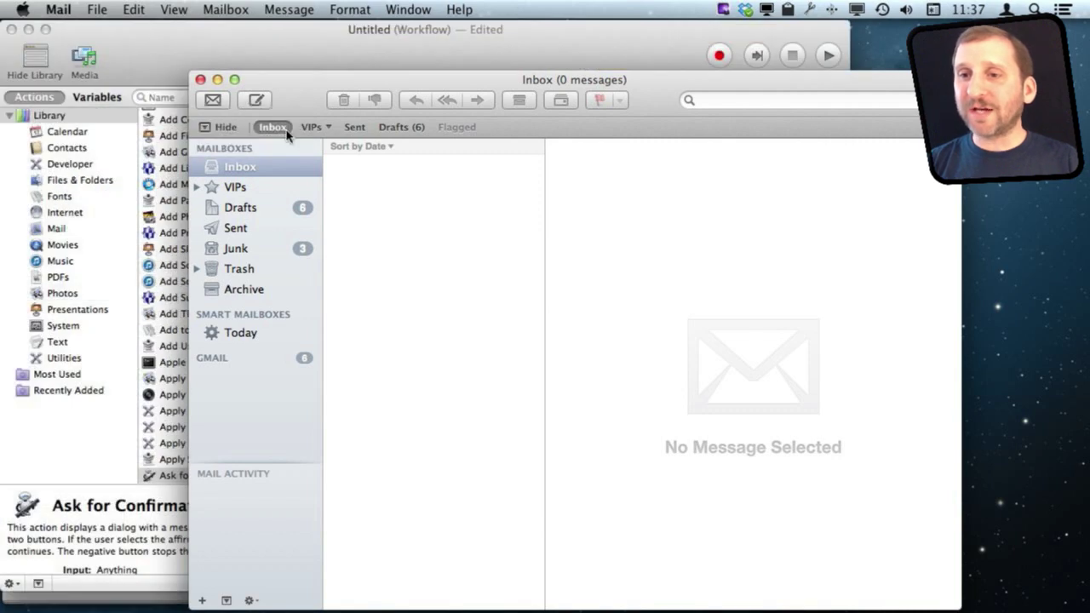
left_click(296, 63)
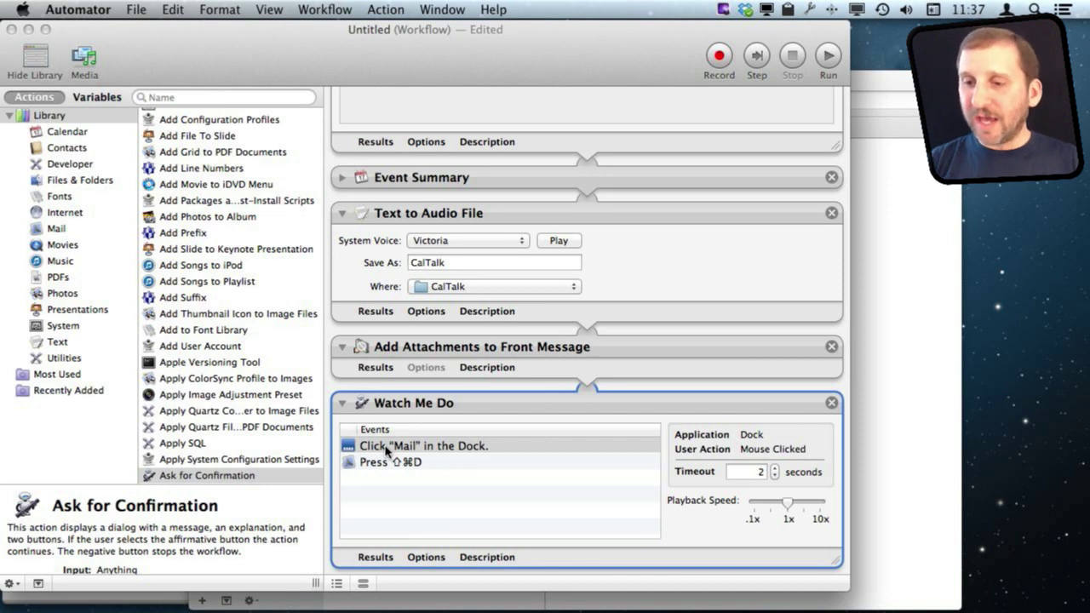
Step: Delete the recorded 'Click Mail in the Dock' event from the Watch Me Do step
key("Delete")
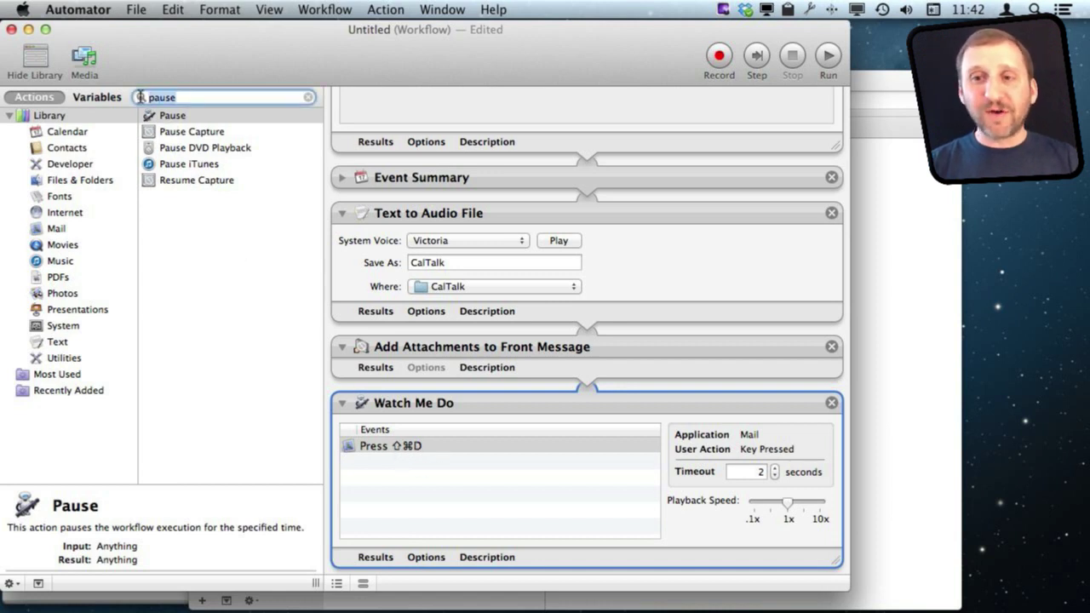
Step: Insert a 5-second Pause before the Watch Me Do step and run the workflow
left_click_drag(170, 116, 433, 405)
left_click(374, 429)
key("BackSpace")
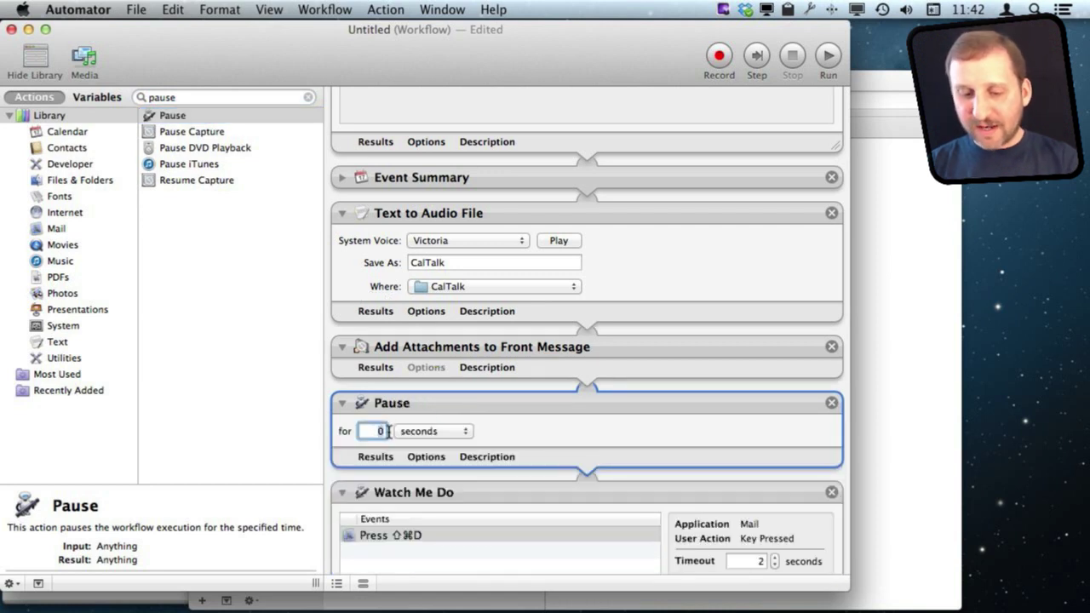
key("BackSpace")
type("5")
left_click(506, 431)
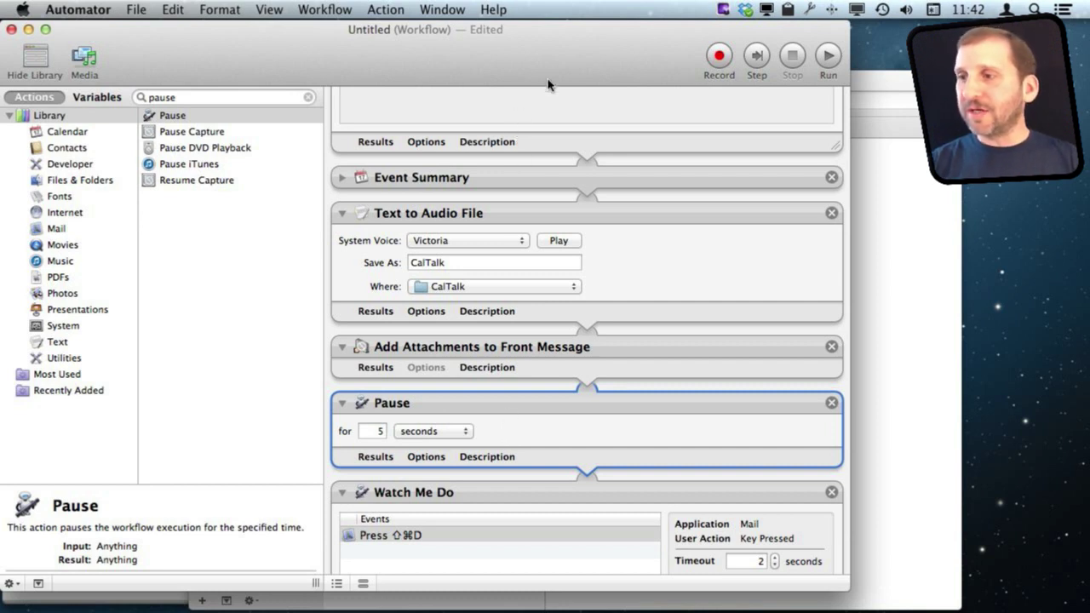
left_click(826, 58)
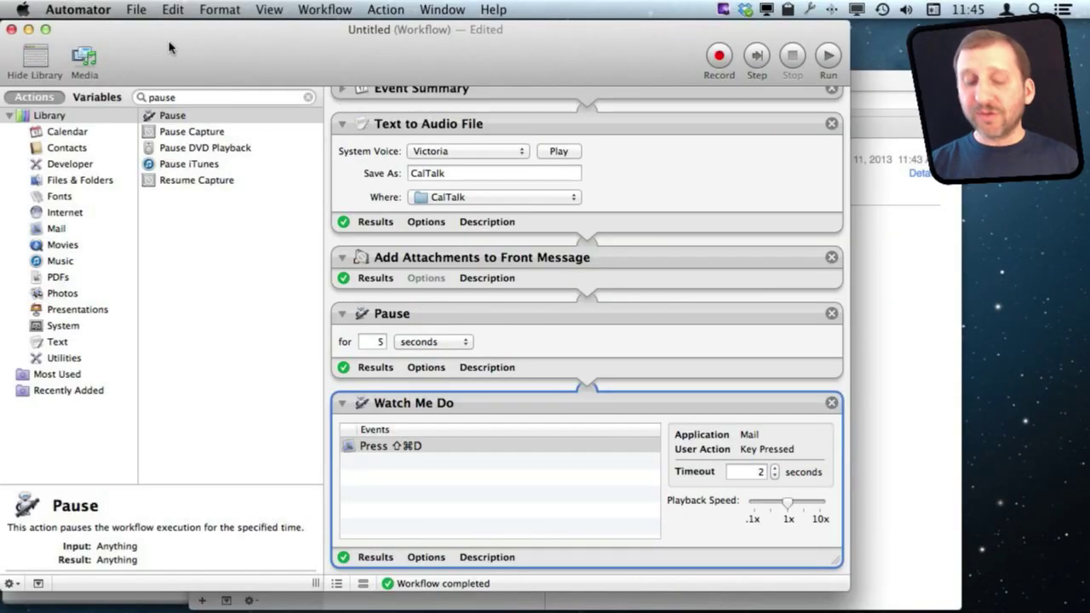
key("super+s")
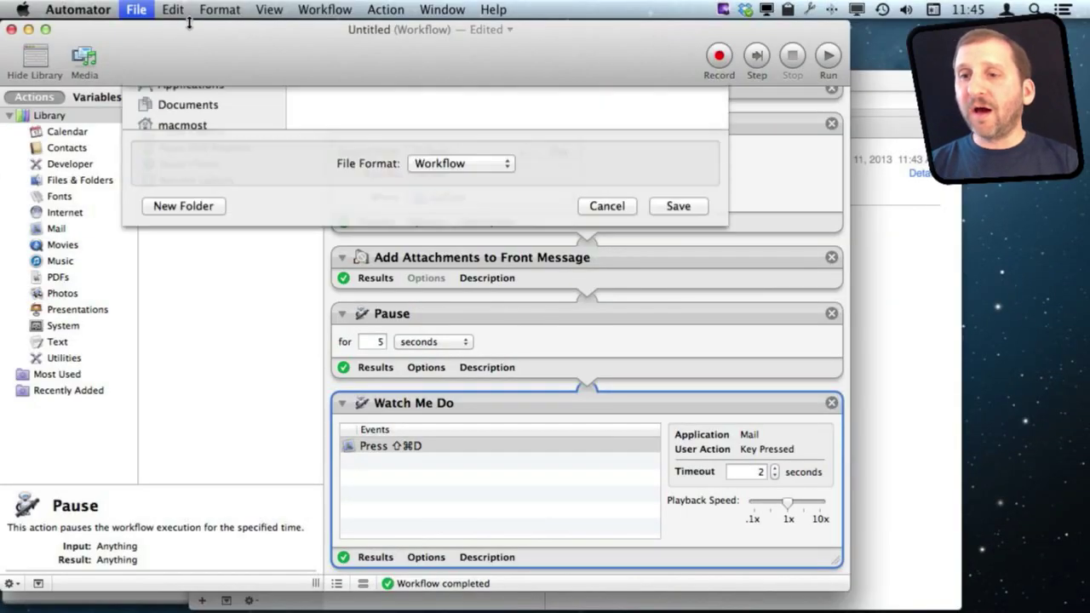
left_click(484, 386)
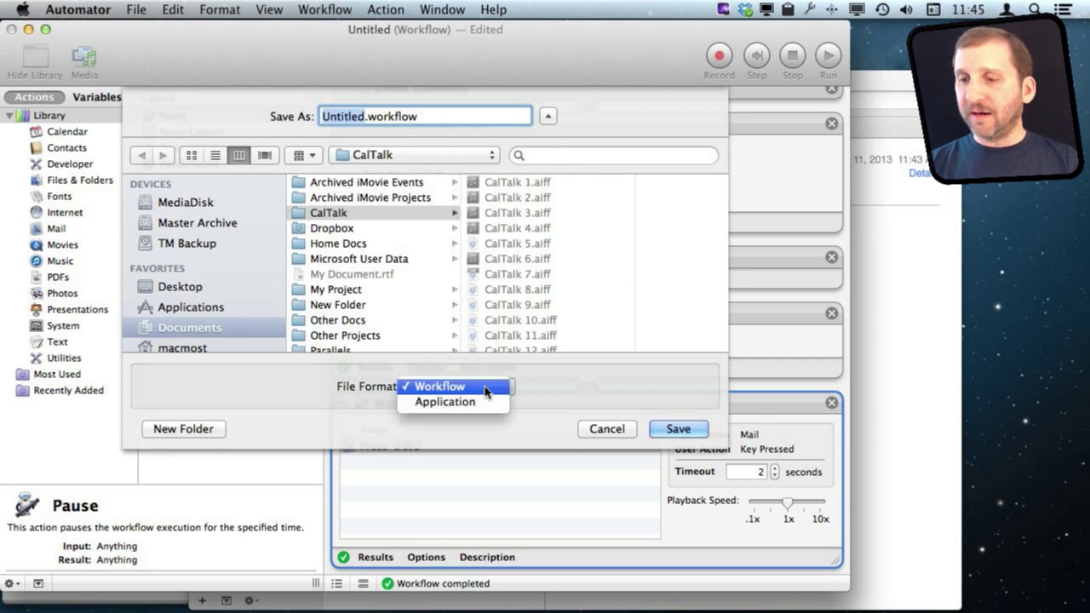
left_click(479, 402)
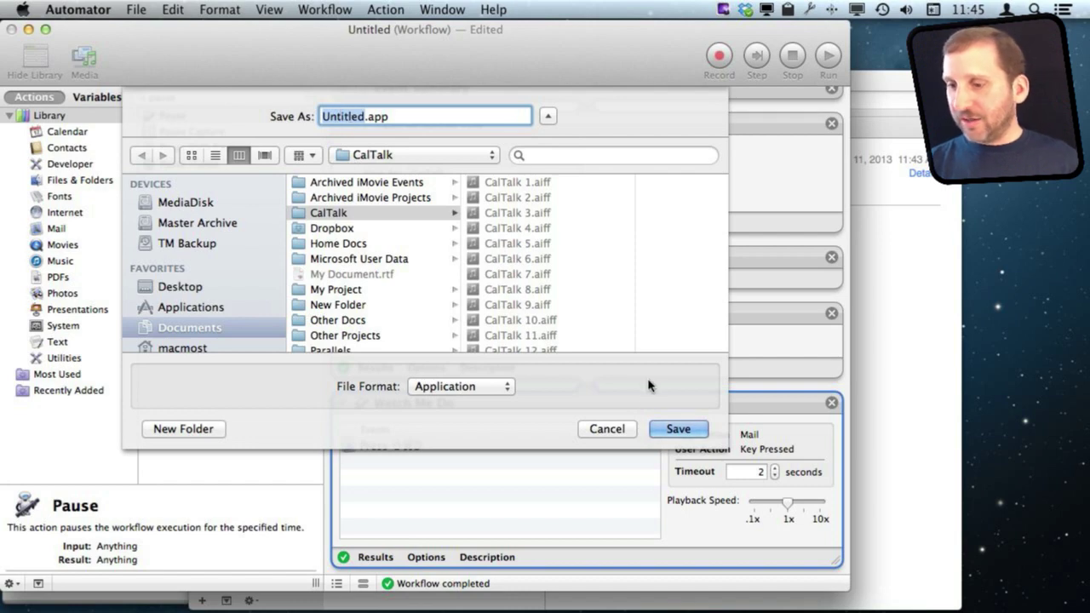
left_click(608, 429)
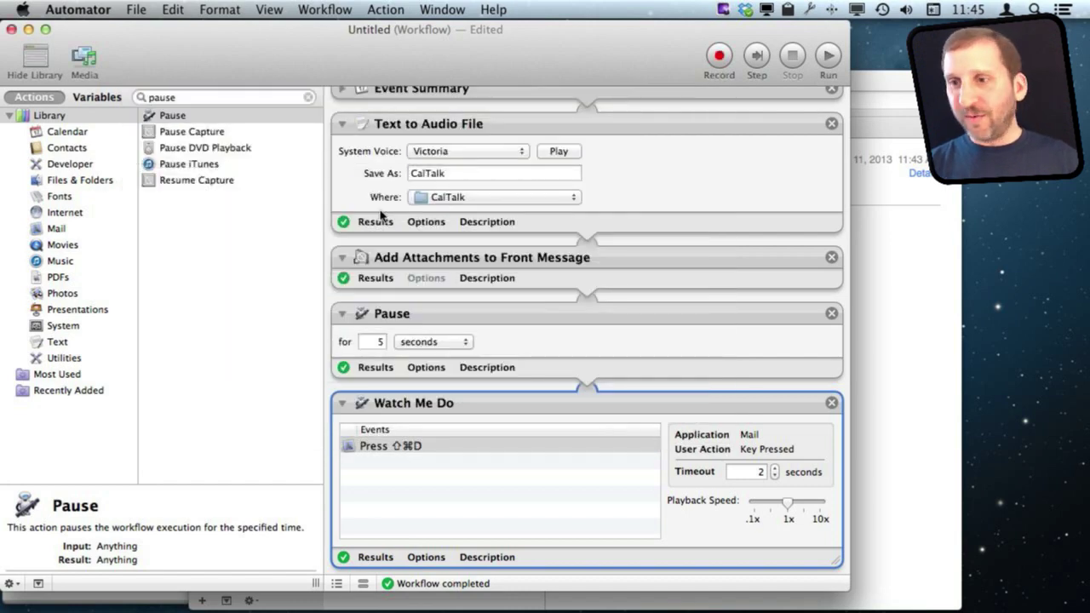
scroll(418, 183, "up", 10)
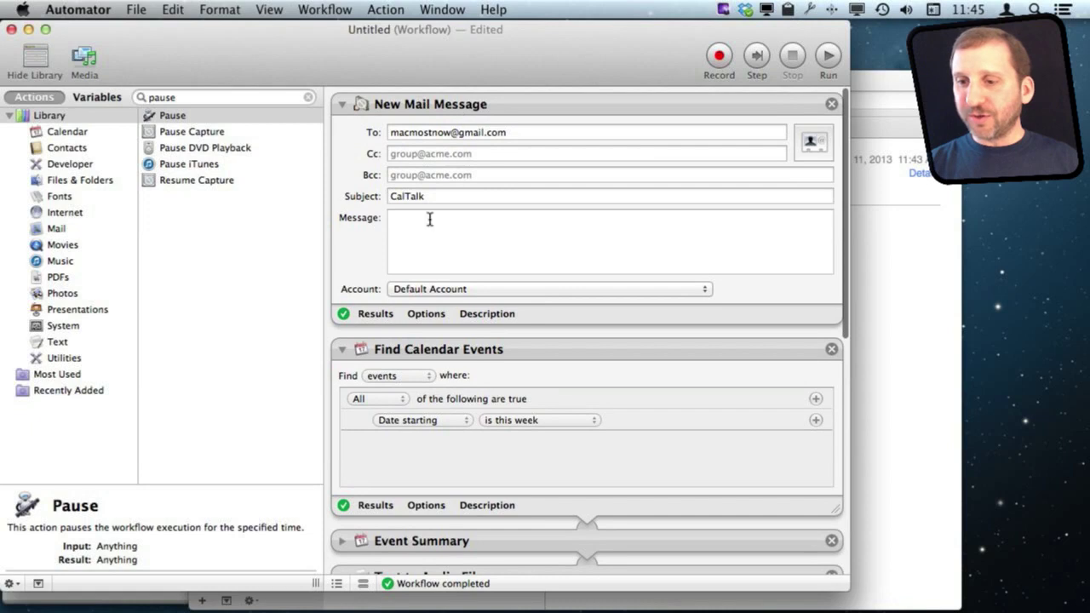
Step: Check the Find Calendar Events 'Date starting is this week' condition, leaving it unchanged
scroll(418, 350, "down", 2)
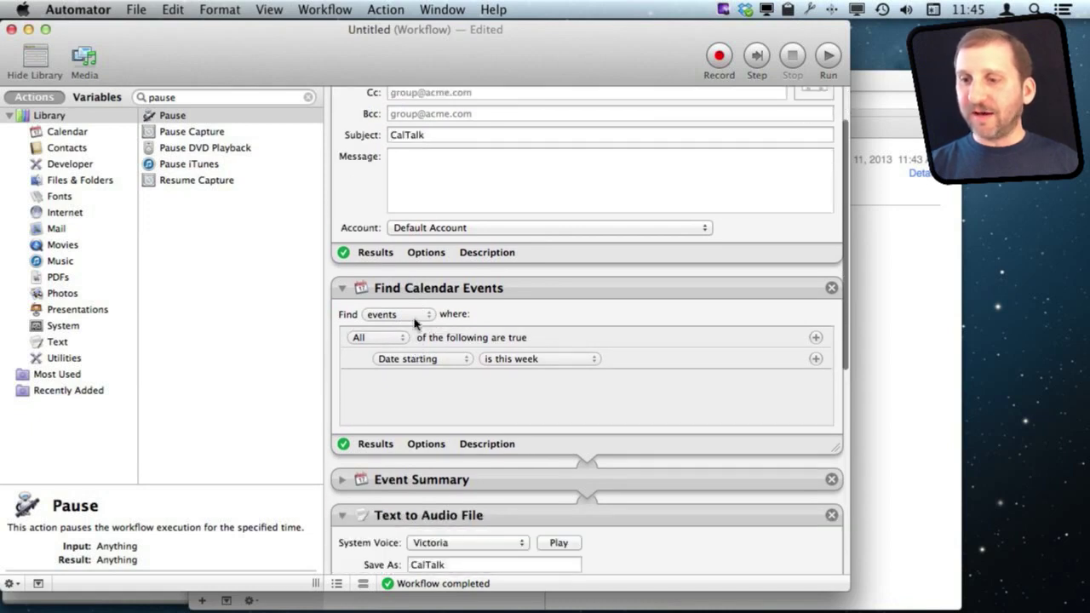
left_click(426, 369)
left_click(562, 360)
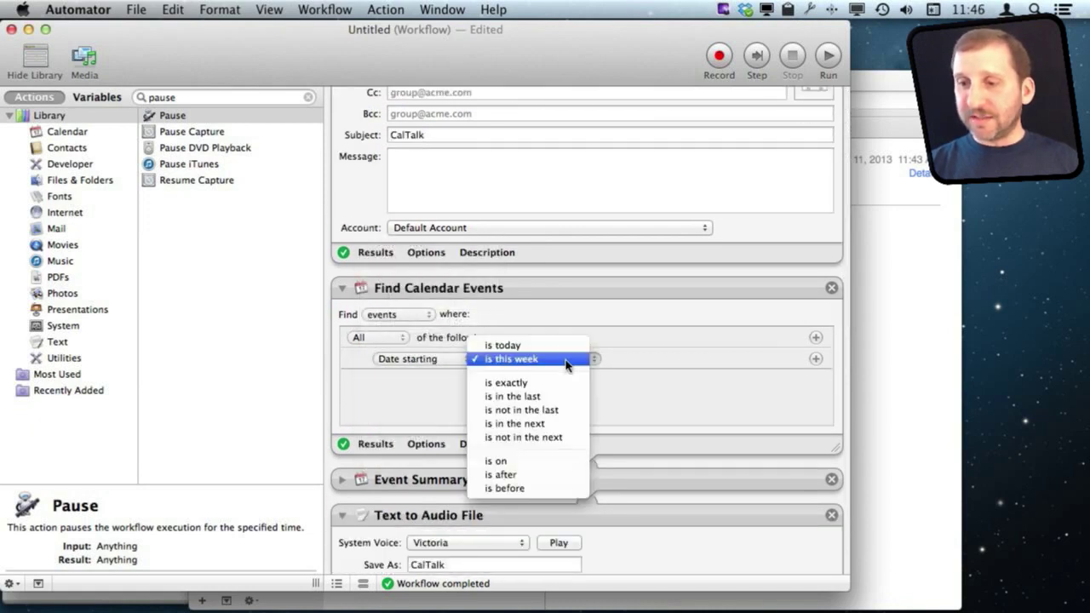
left_click(545, 317)
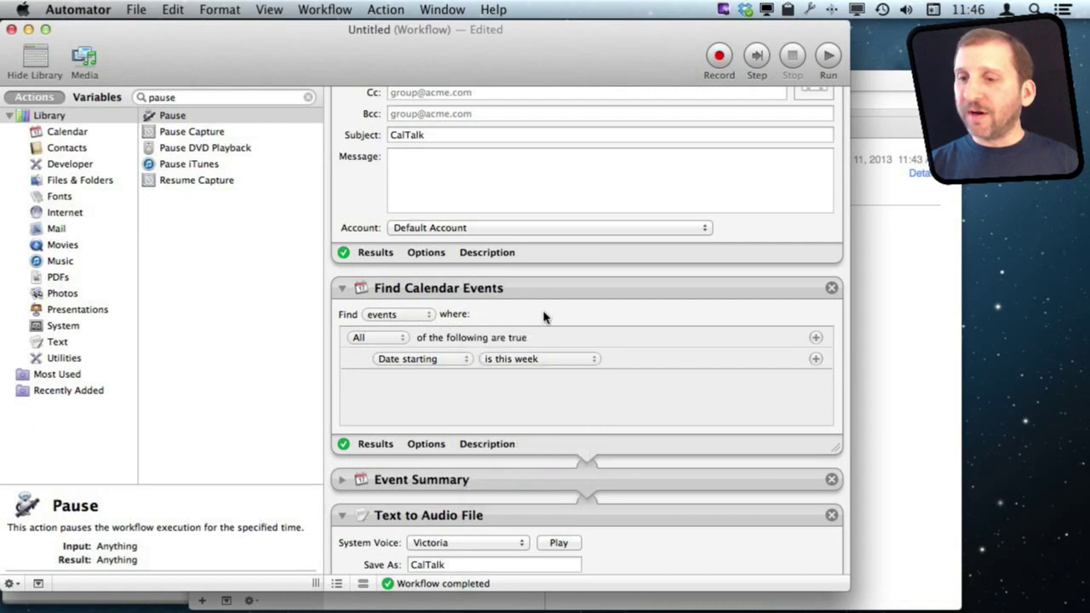
left_click(426, 361)
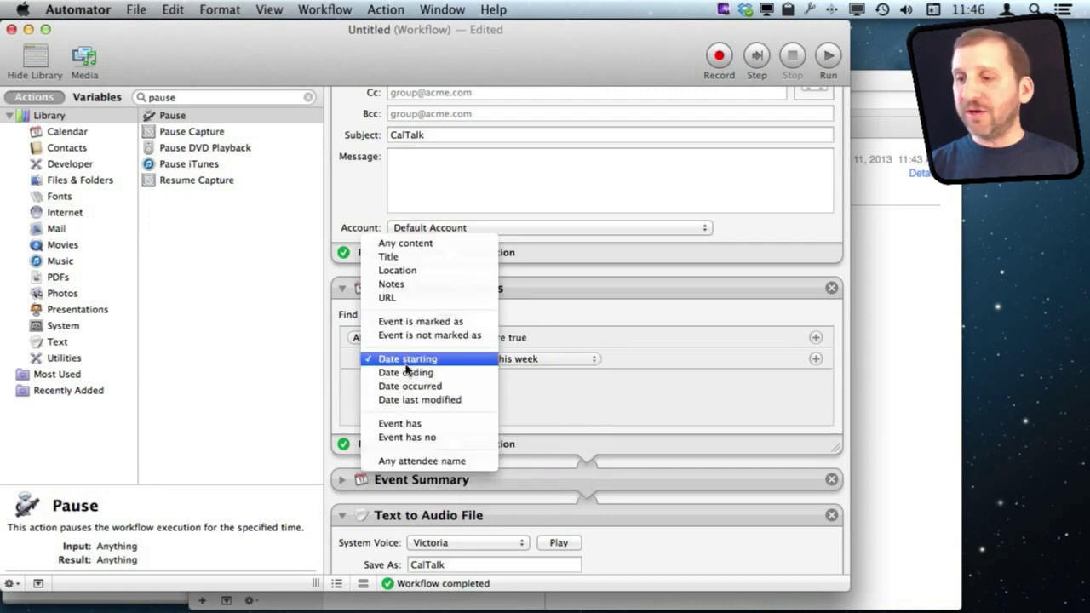
left_click(608, 361)
Step: Add a second condition row to Find Calendar Events, set to Any content contains
left_click(817, 359)
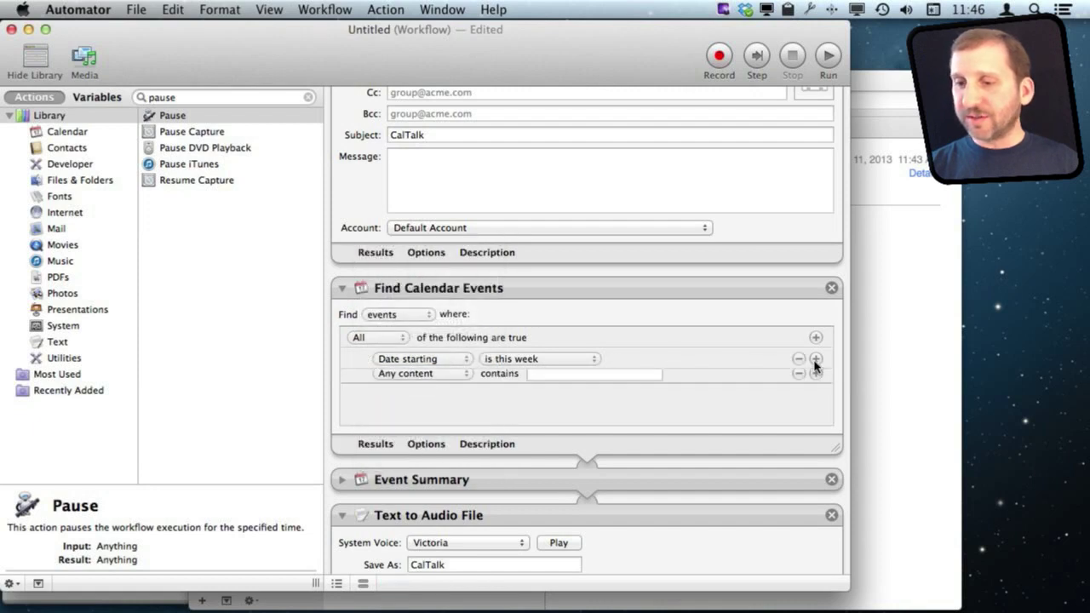
left_click(431, 387)
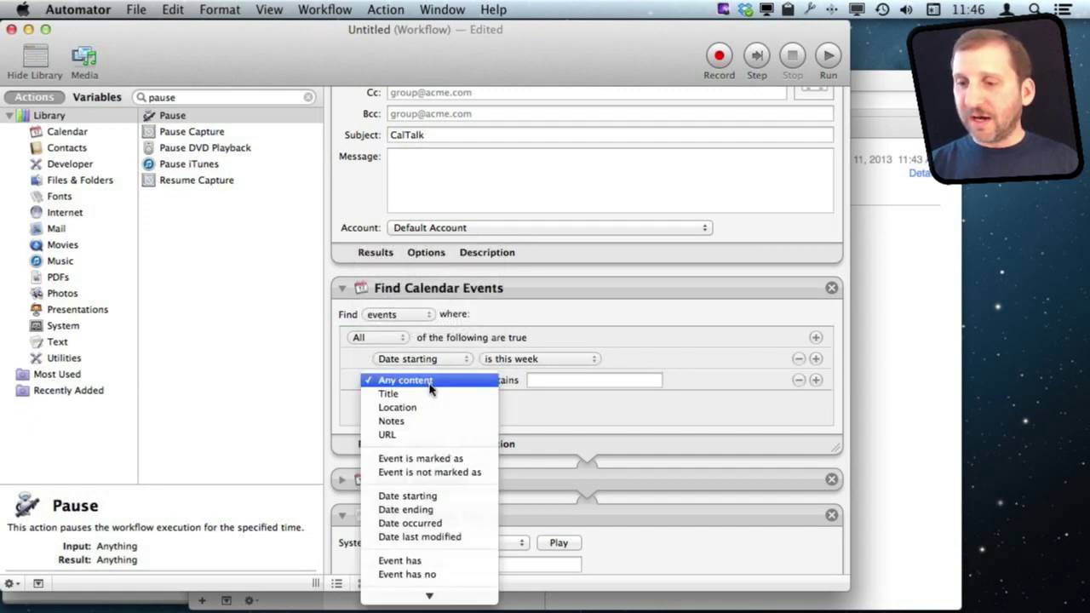
left_click(428, 460)
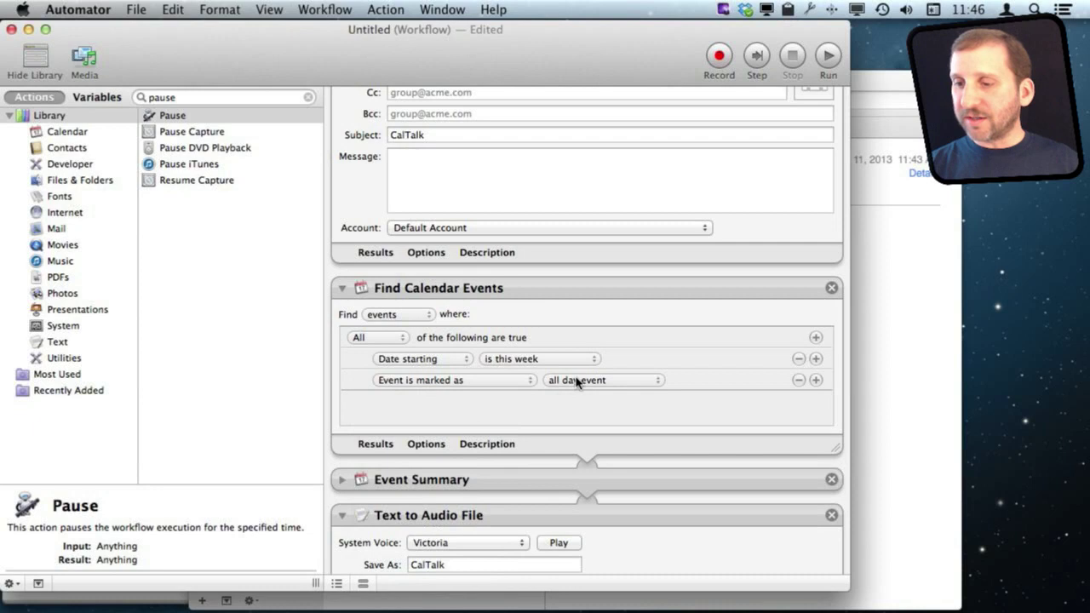
left_click(577, 383)
left_click(489, 385)
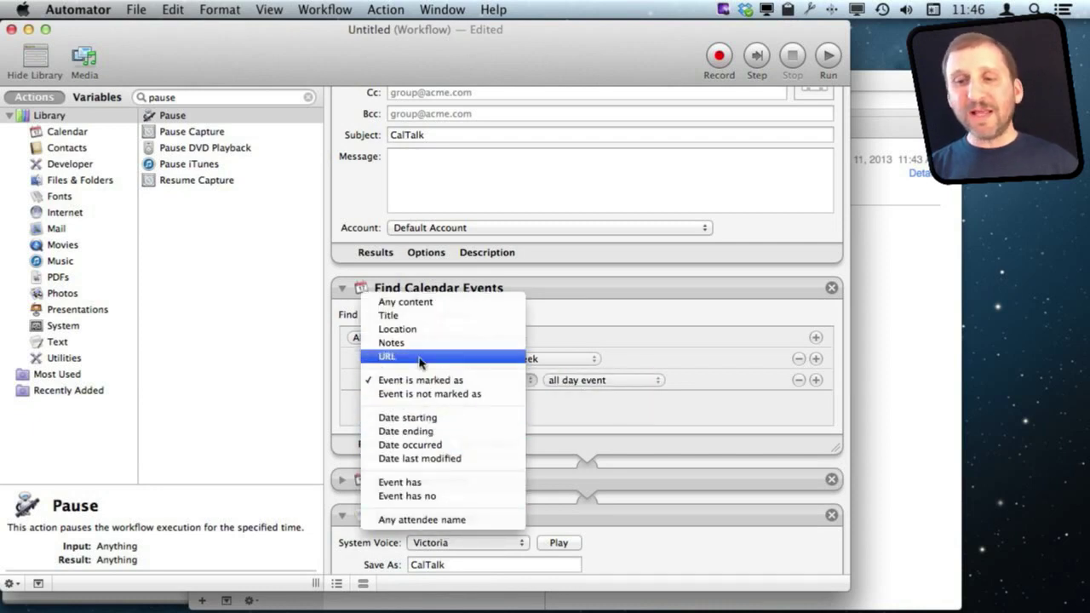
left_click(407, 304)
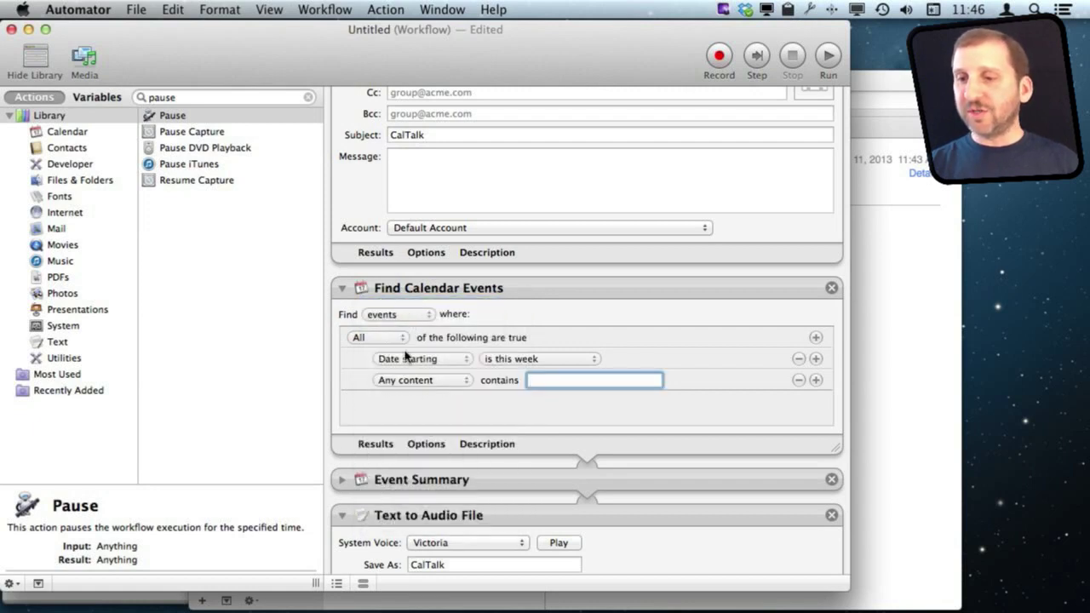